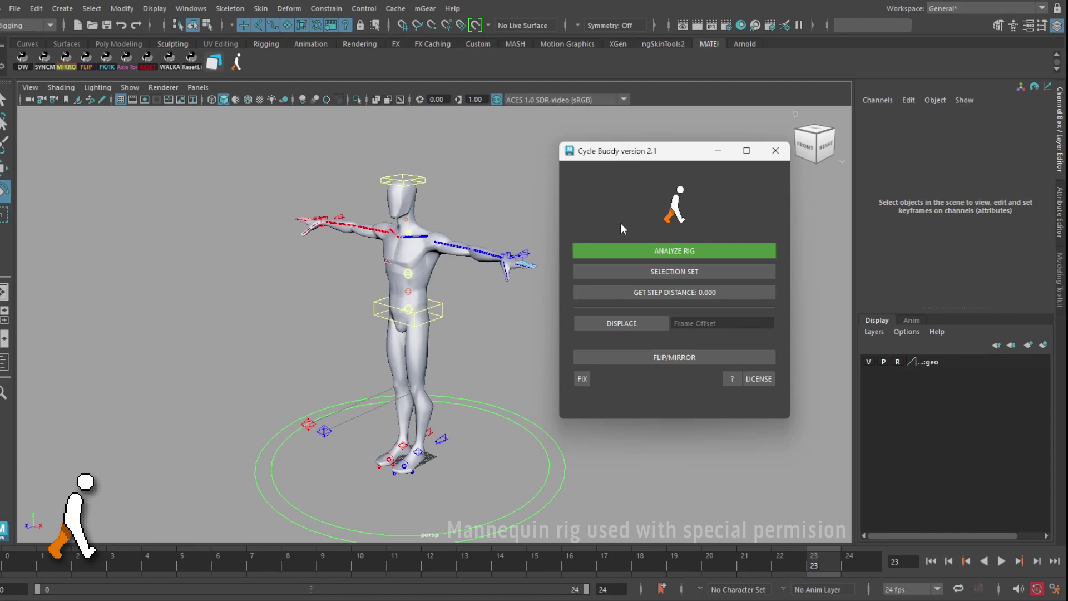
Analyze the mannequin rig, using its left upper arm FK control as the selected rig control
{"action": "left_click", "coordinate": [451, 248]}
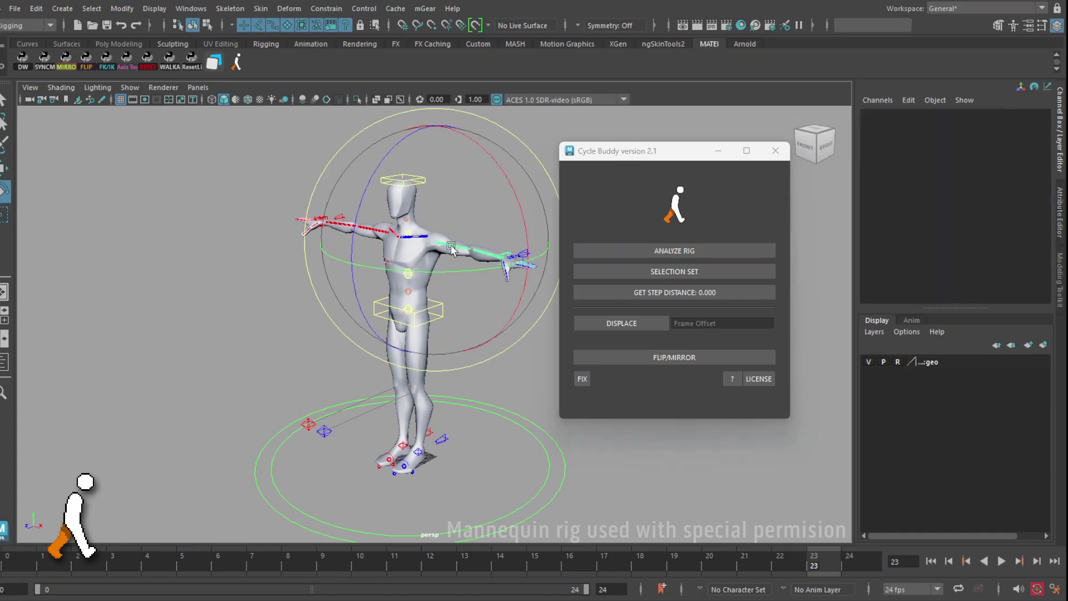
{"action": "left_click", "coordinate": [645, 251]}
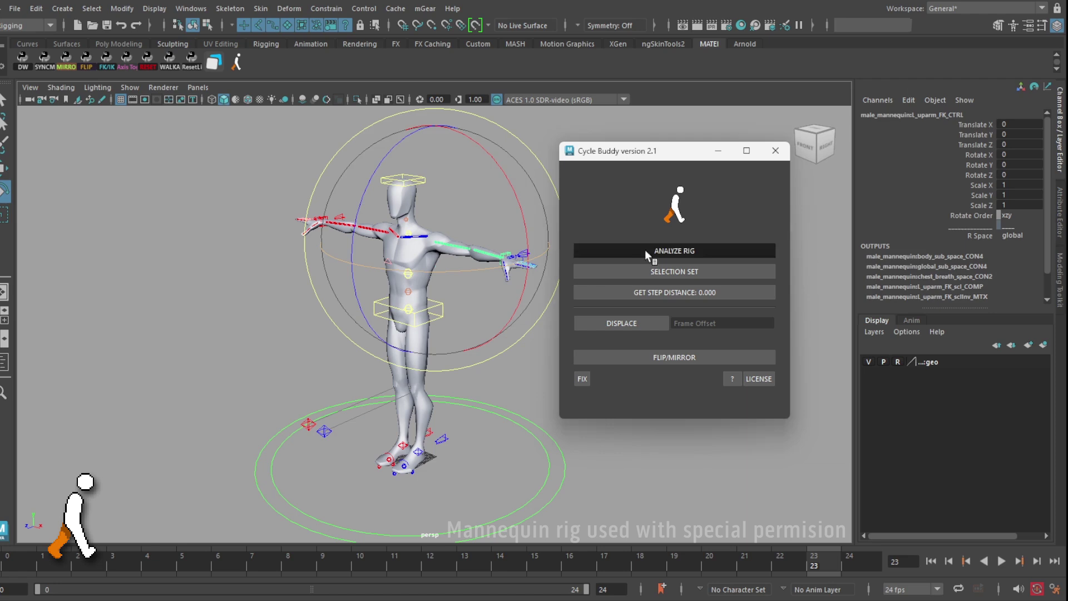
{"action": "left_click", "coordinate": [592, 257]}
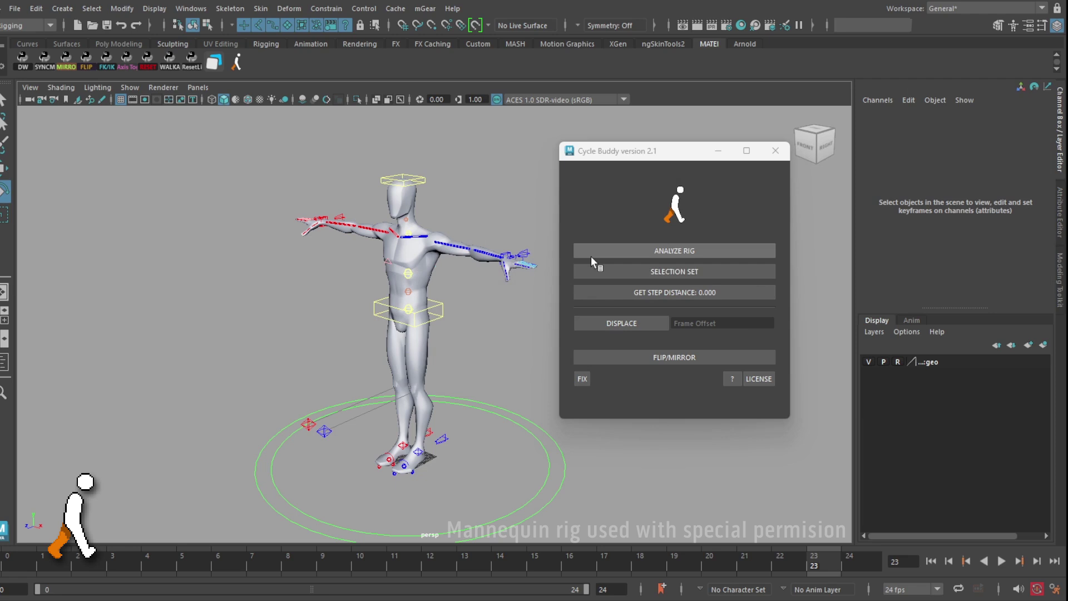
Run the selection set function and choose Remove Displacement Controls from its additional options
{"action": "left_click", "coordinate": [663, 273]}
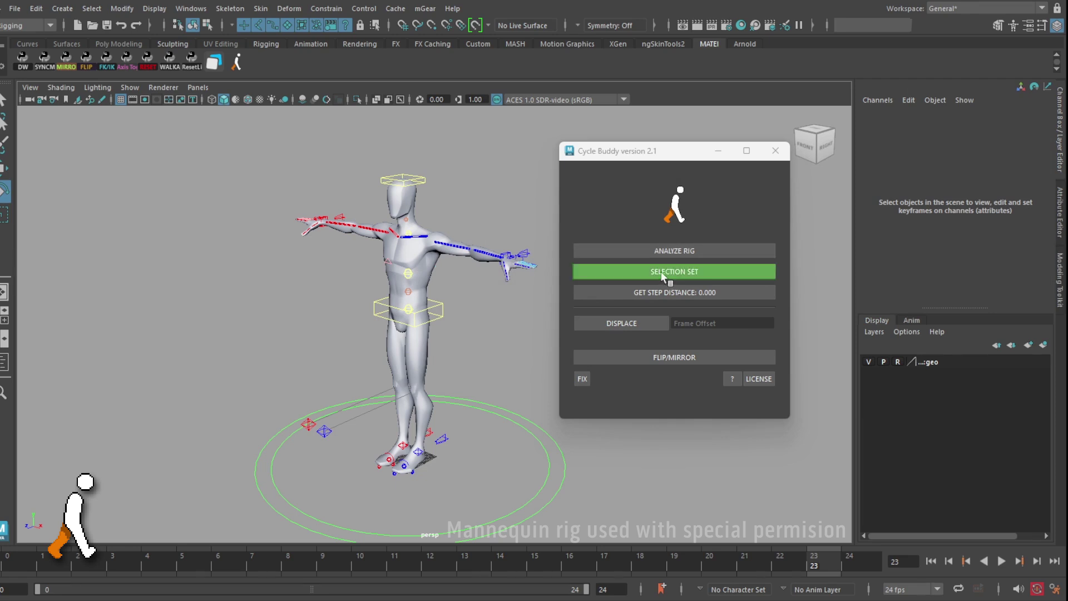
{"action": "right_click", "coordinate": [663, 276]}
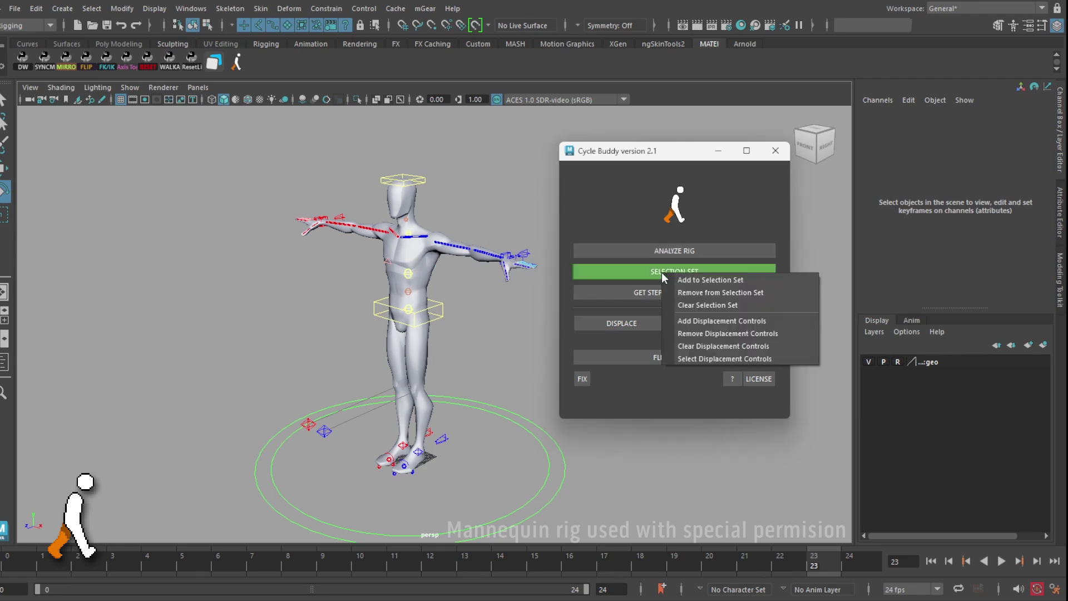
{"action": "left_click", "coordinate": [725, 334]}
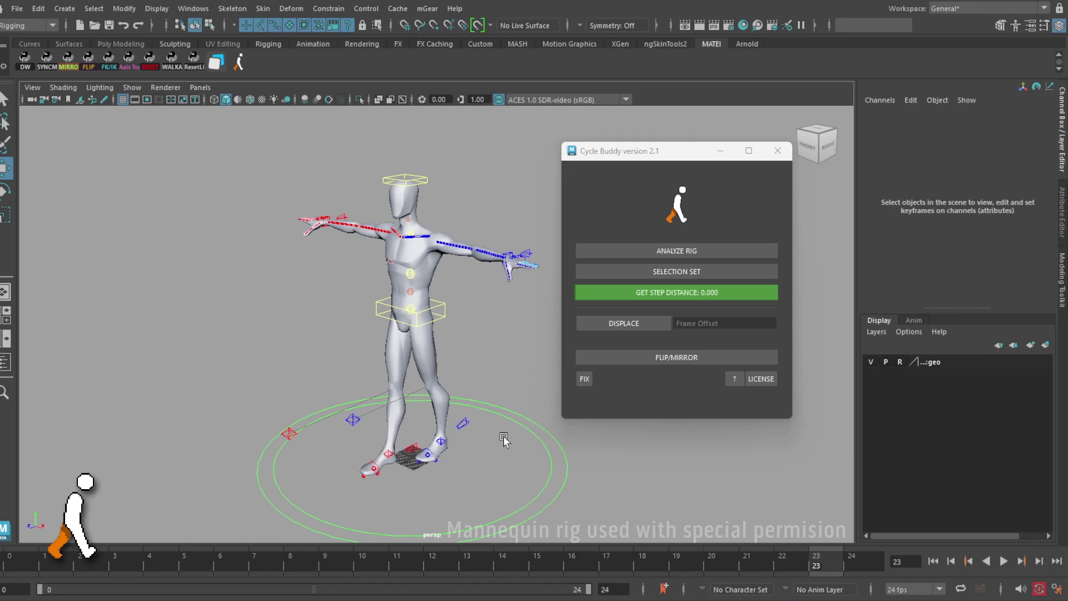
Measure the step distance between the left and right foot IK controls, and reset the stored distance
{"action": "left_click", "coordinate": [672, 292]}
{"action": "left_click", "coordinate": [440, 442]}
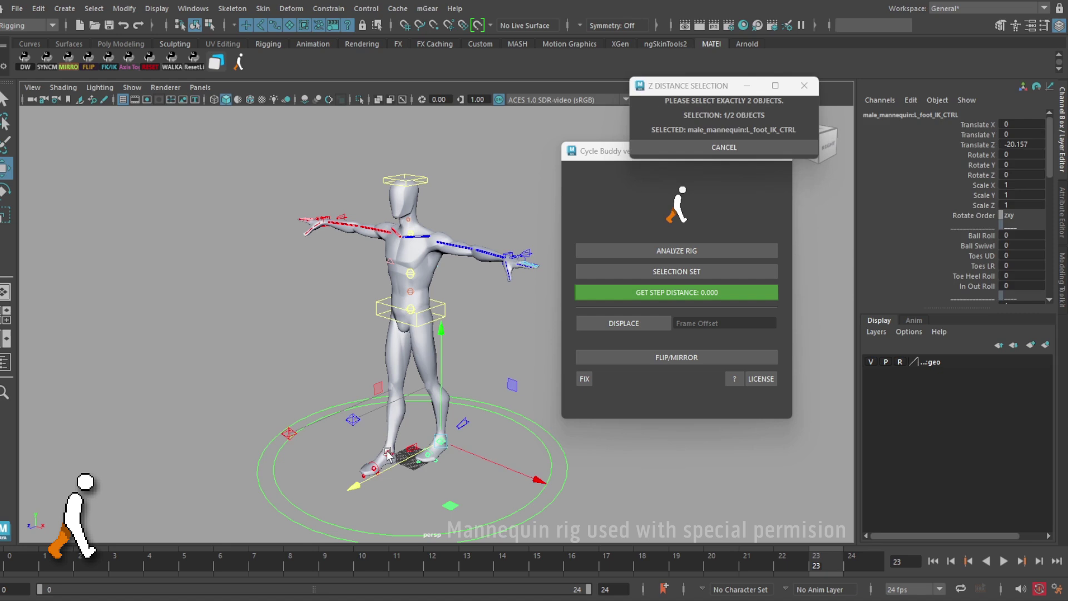
{"action": "left_click", "coordinate": [388, 453], "text": "shift"}
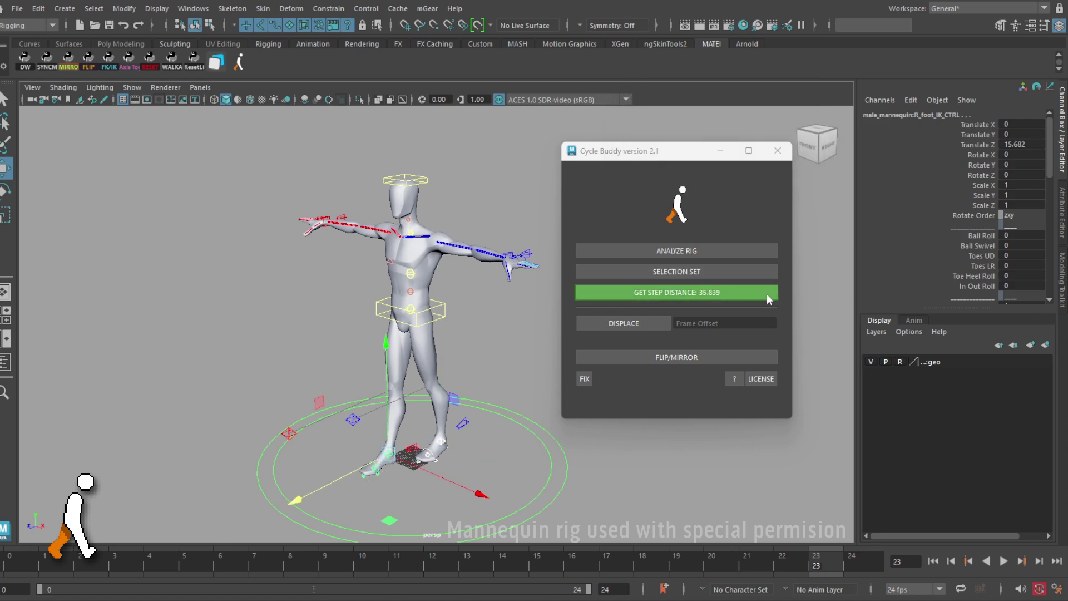
{"action": "left_click", "coordinate": [670, 292]}
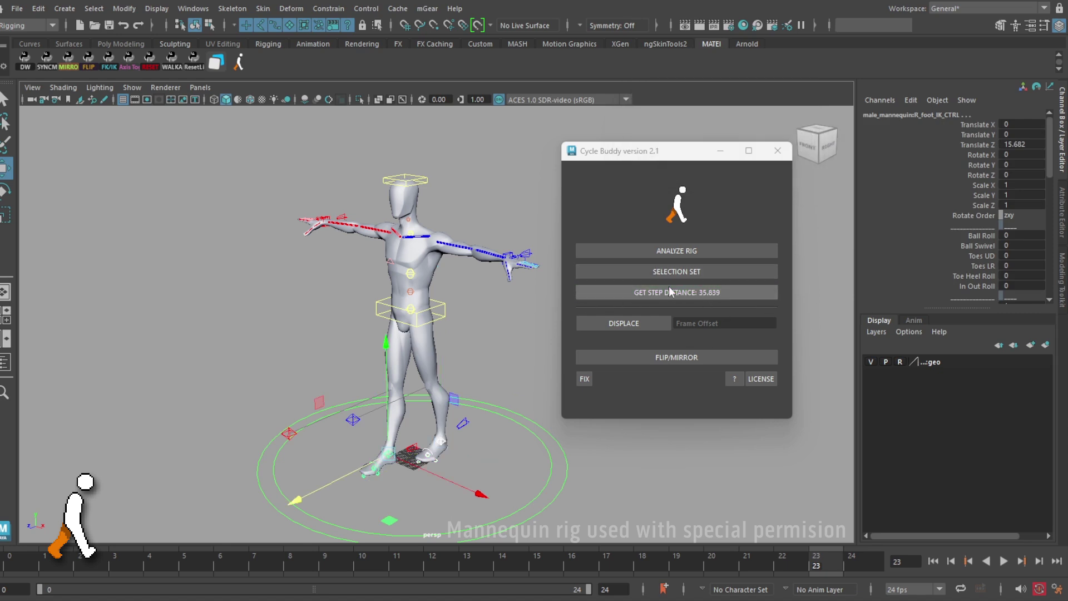
{"action": "left_click", "coordinate": [670, 292]}
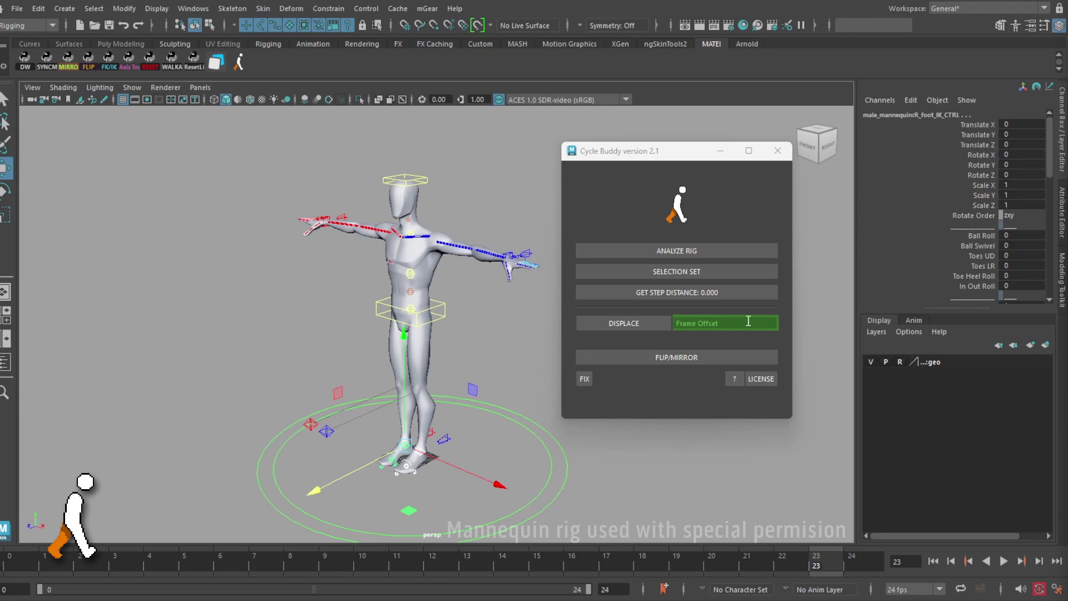
Enter a frame offset of 12 for the displacement and choose the In Place option for Displace
{"action": "left_click", "coordinate": [747, 321]}
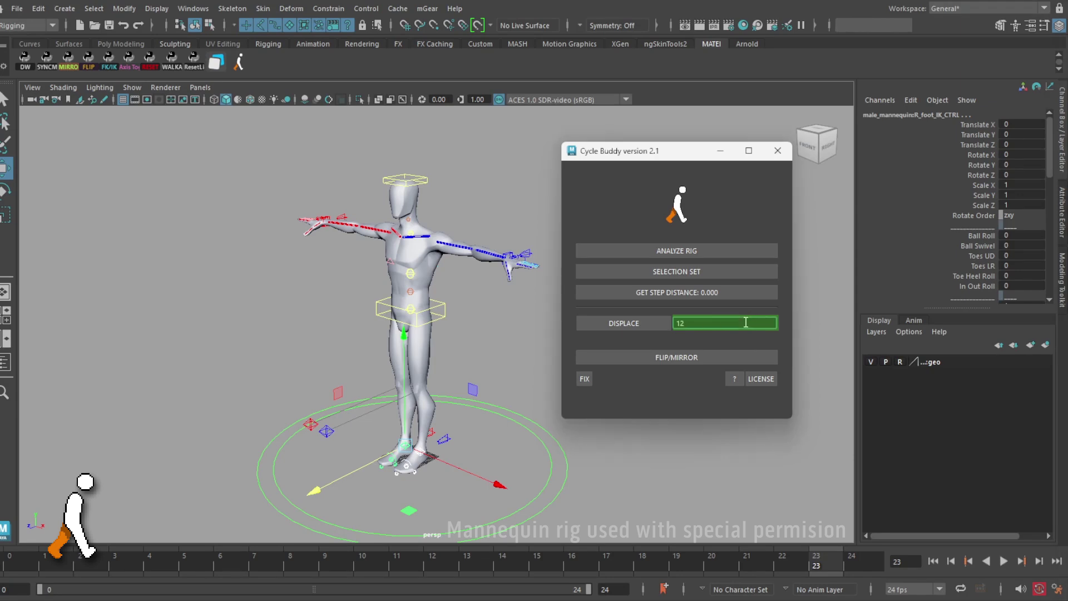
{"action": "type", "text": "12"}
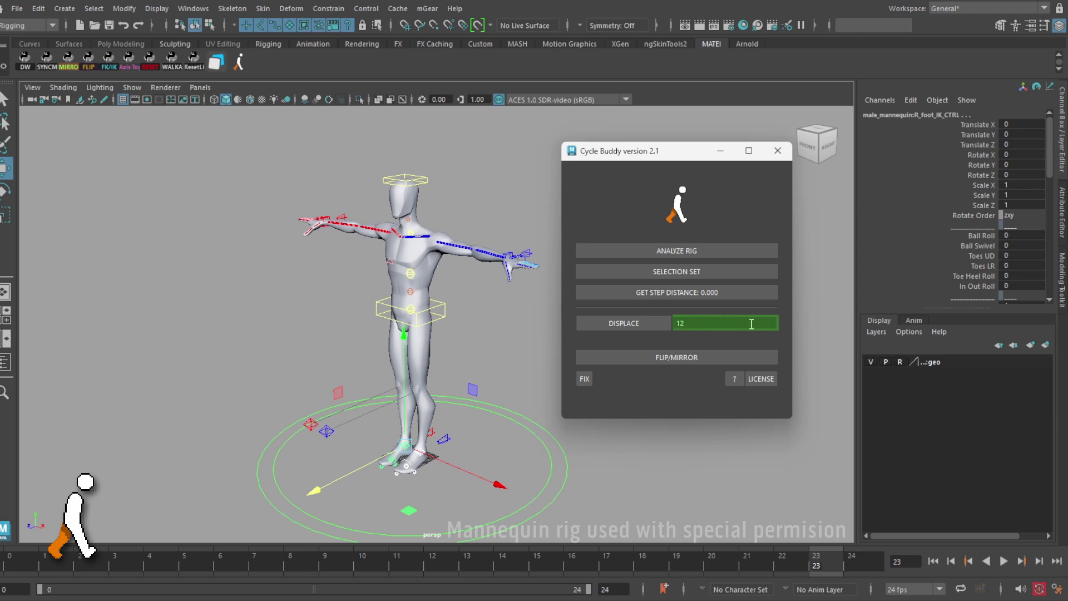
{"action": "left_click", "coordinate": [619, 322]}
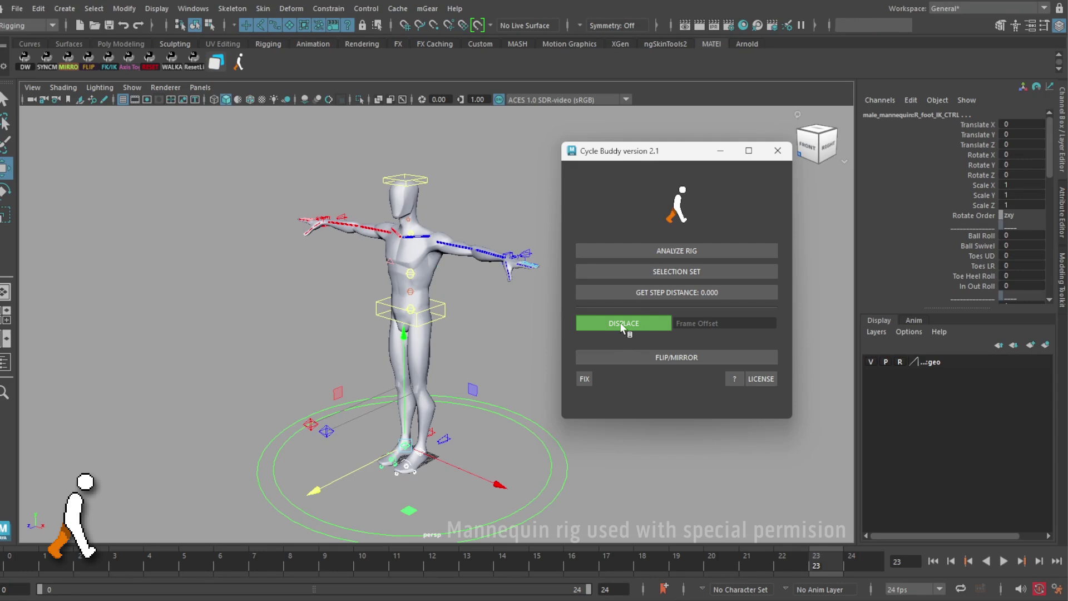
{"action": "right_click", "coordinate": [622, 326]}
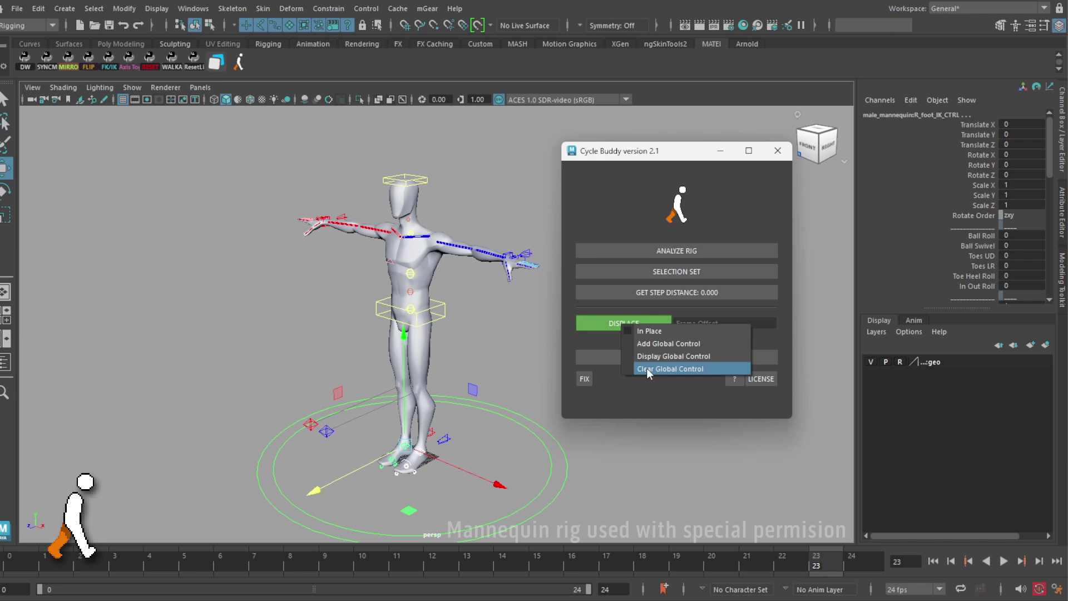
{"action": "left_click", "coordinate": [650, 331]}
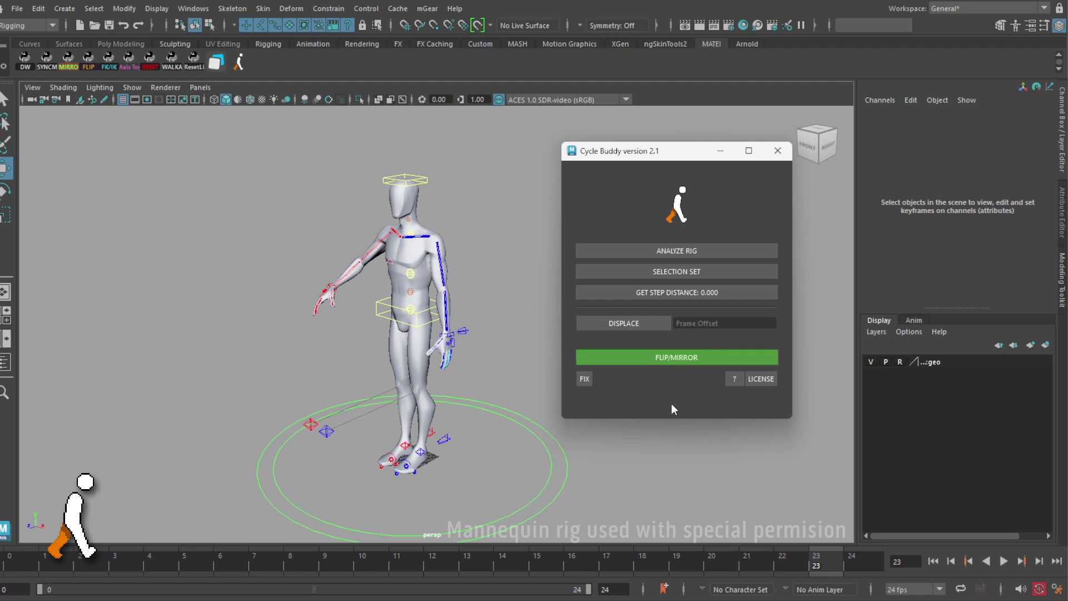
Mirror the right arm's pose onto the left arm, using the right arm FK controls
{"action": "left_click", "coordinate": [351, 273]}
{"action": "left_click", "coordinate": [662, 361]}
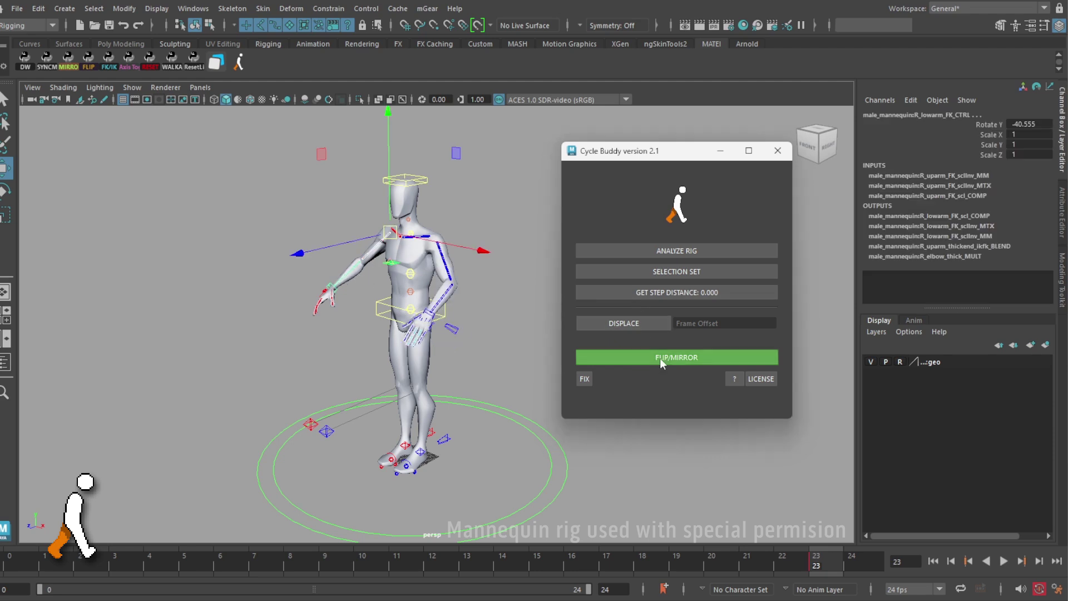
{"action": "left_click", "coordinate": [661, 362]}
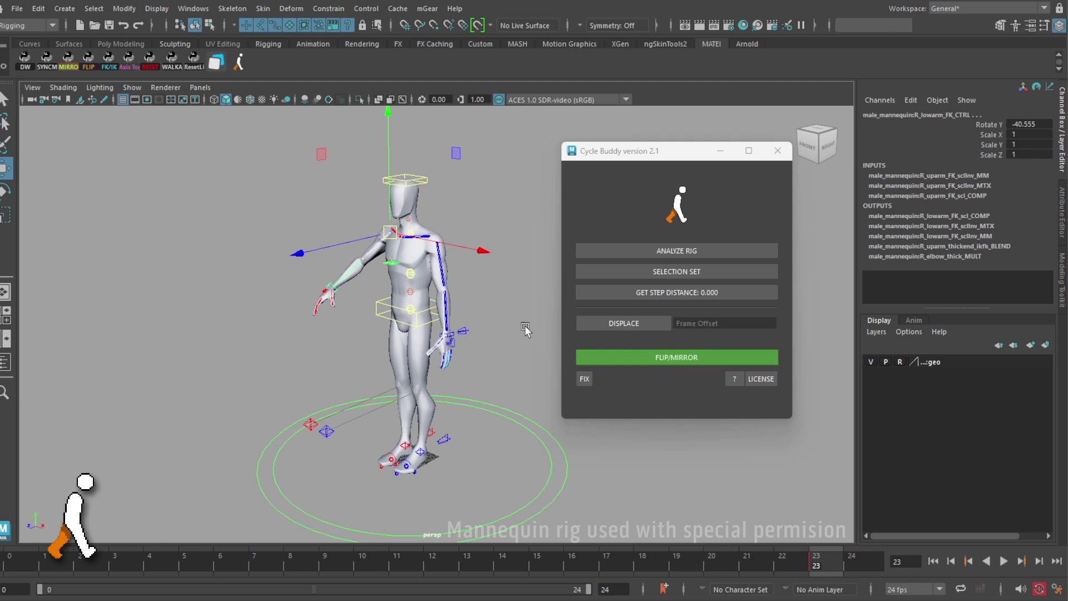
Select the FK controls of both arms and flip their poses between the two sides several times
{"action": "left_click", "coordinate": [326, 208]}
{"action": "left_click", "coordinate": [368, 266]}
{"action": "left_click", "coordinate": [442, 300]}
{"action": "left_click", "coordinate": [662, 360]}
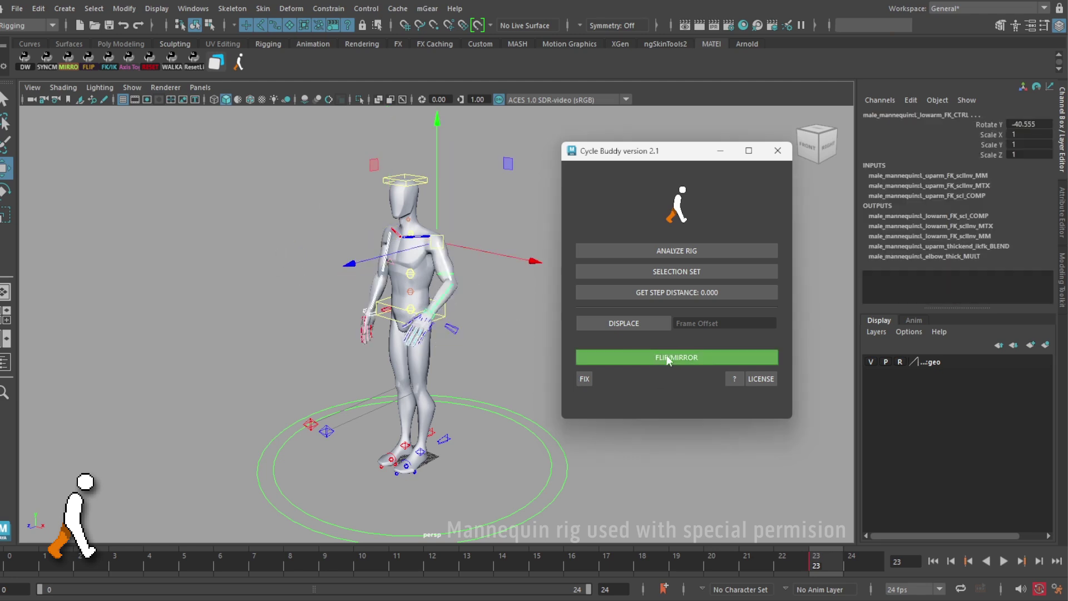
{"action": "left_click", "coordinate": [666, 356]}
{"action": "left_click", "coordinate": [666, 356]}
{"action": "left_click", "coordinate": [666, 356]}
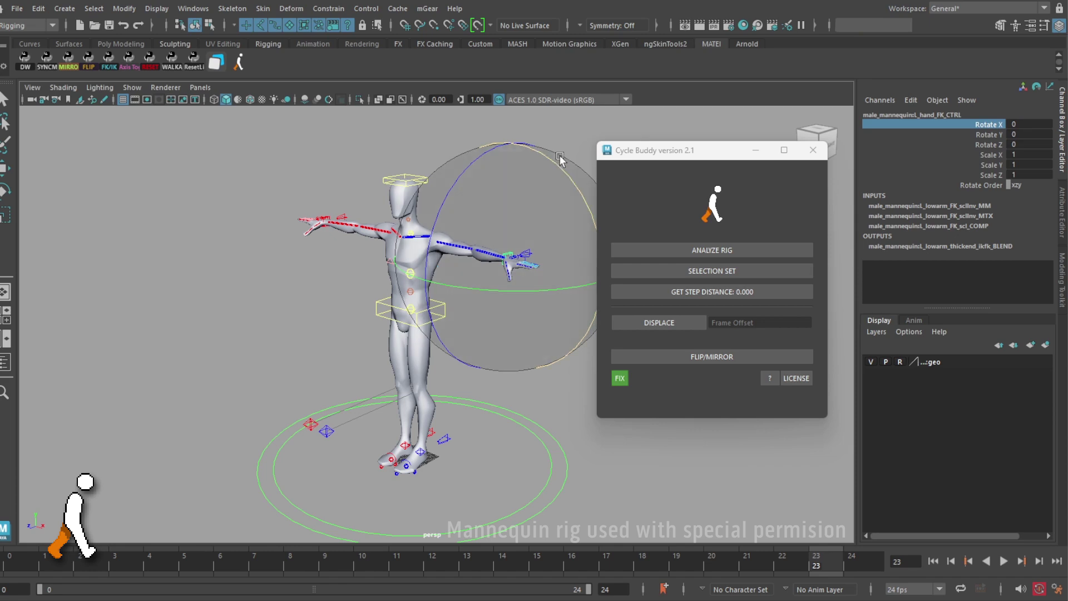
Rotate the left hand FK control about 33° in X, fix its Rotate X mirror mapping and mirror it to the right hand
{"action": "left_click_drag", "start_coordinate": [563, 161], "coordinate": [576, 218]}
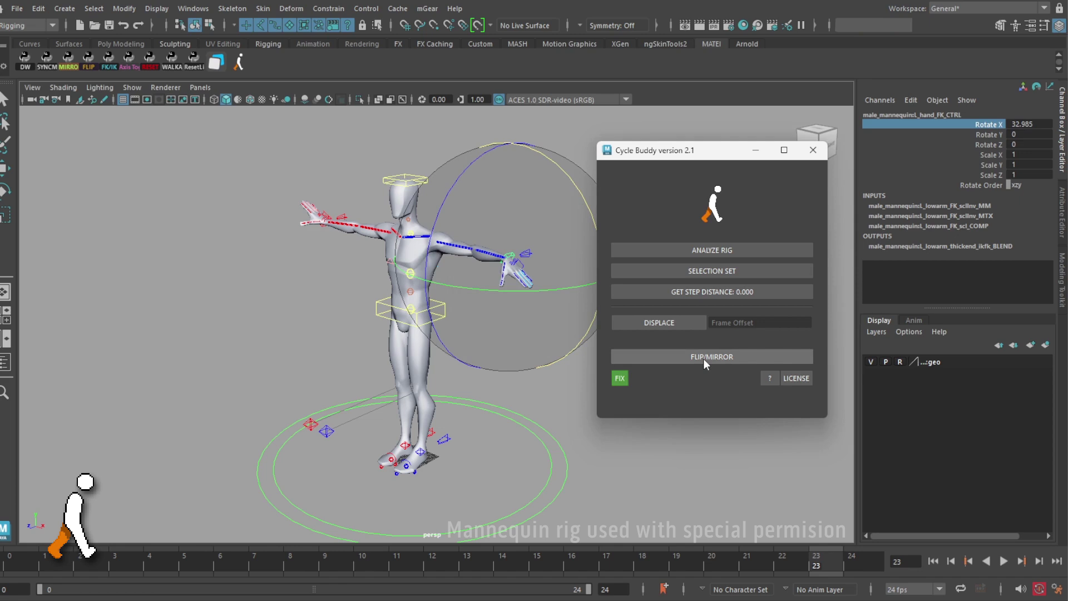
{"action": "left_click", "coordinate": [703, 359]}
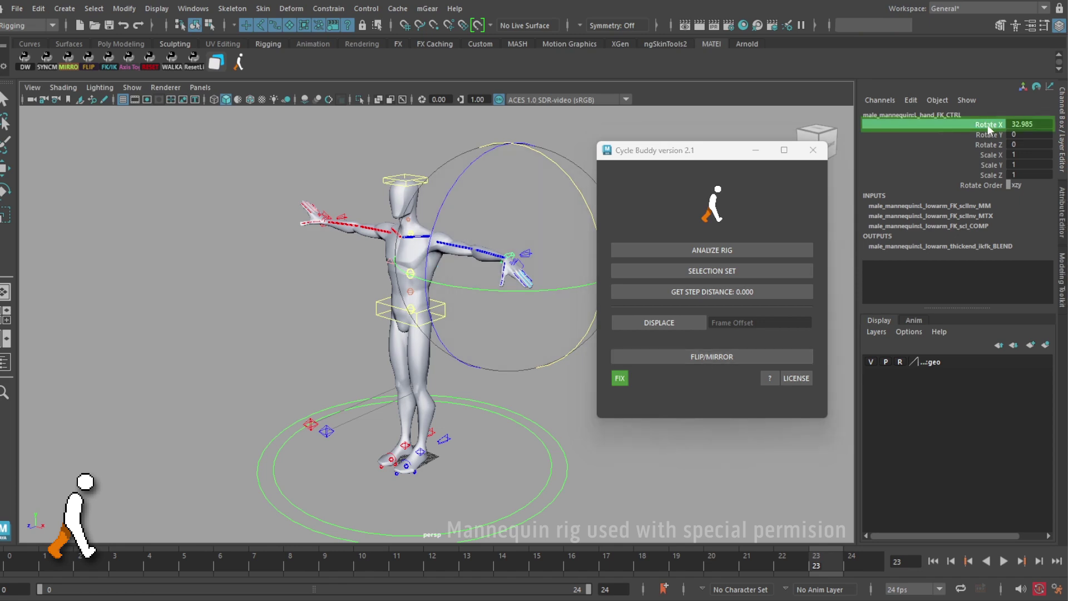
{"action": "left_click", "coordinate": [624, 381]}
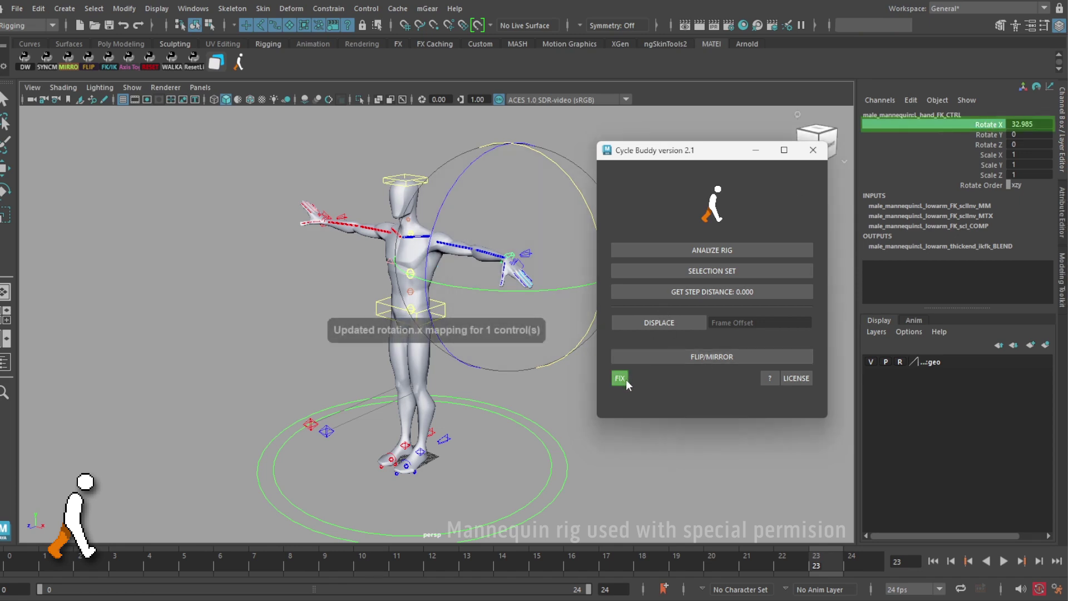
{"action": "left_click", "coordinate": [719, 360]}
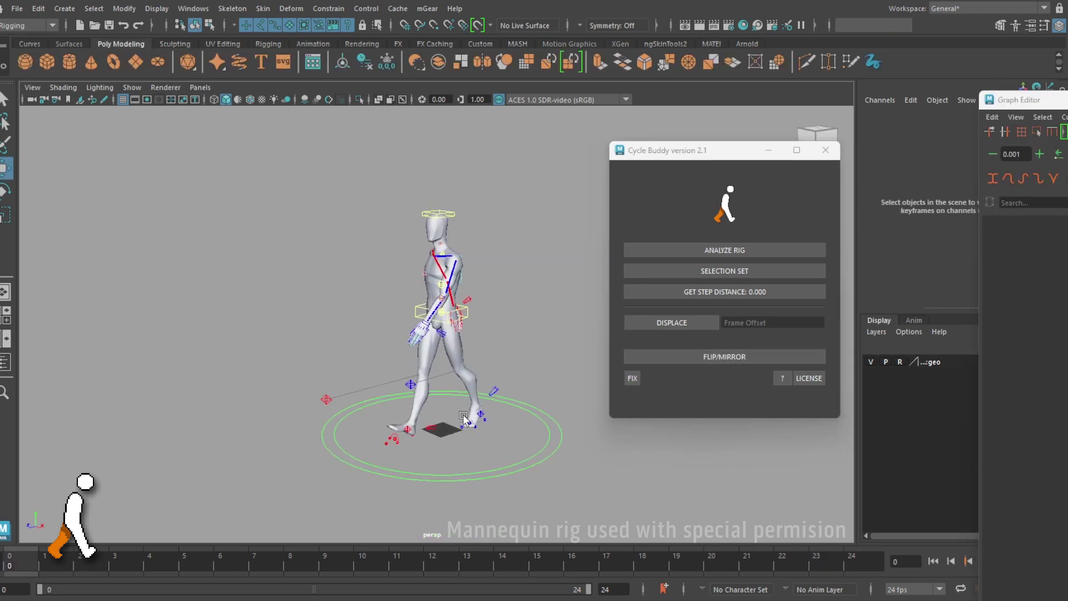
Add the left foot IK, right foot IK and body controls of the walking mannequin as displacement controls
{"action": "left_click_drag", "start_coordinate": [482, 415], "coordinate": [489, 445], "text": "alt"}
{"action": "scroll", "coordinate": [480, 398], "scroll_direction": "up", "scroll_amount": 3}
{"action": "scroll", "coordinate": [480, 398], "scroll_direction": "up", "scroll_amount": 3}
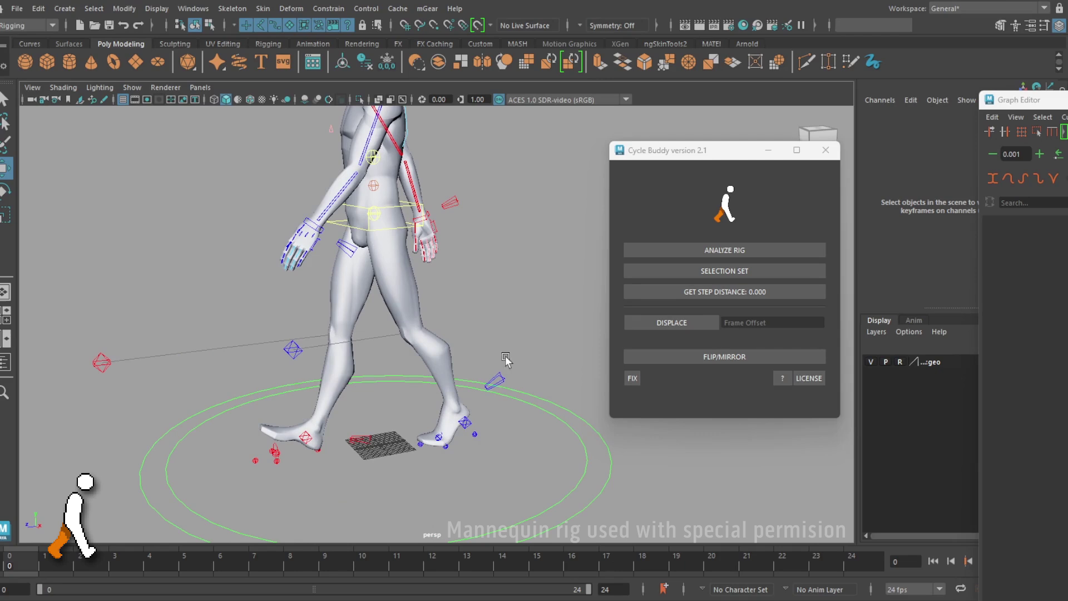
{"action": "left_click", "coordinate": [461, 425]}
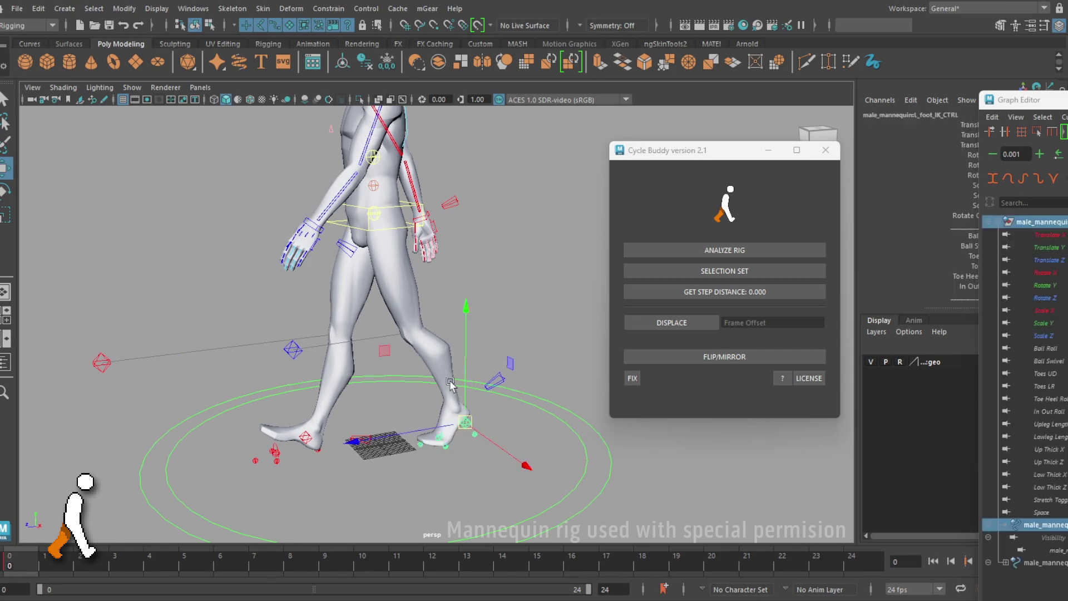
{"action": "left_click", "coordinate": [308, 437], "text": "shift"}
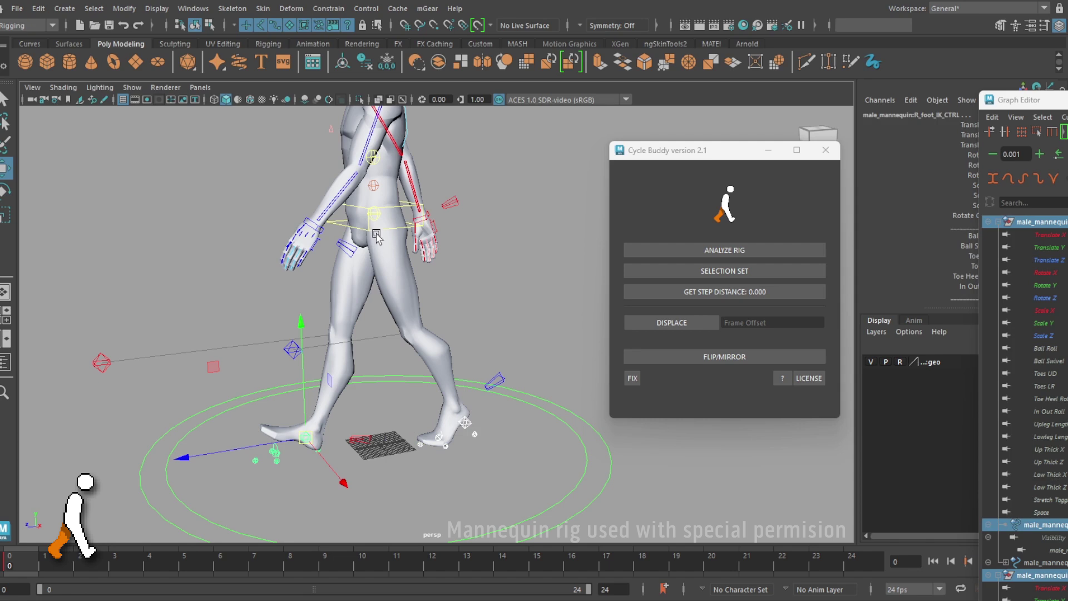
{"action": "left_click", "coordinate": [377, 233]}
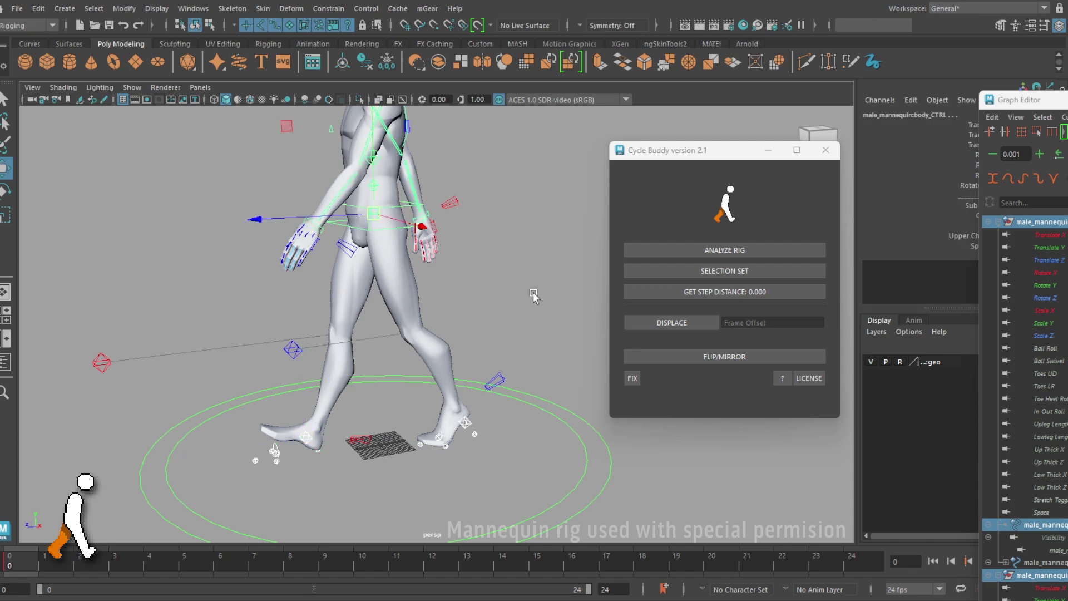
{"action": "right_click", "coordinate": [712, 276]}
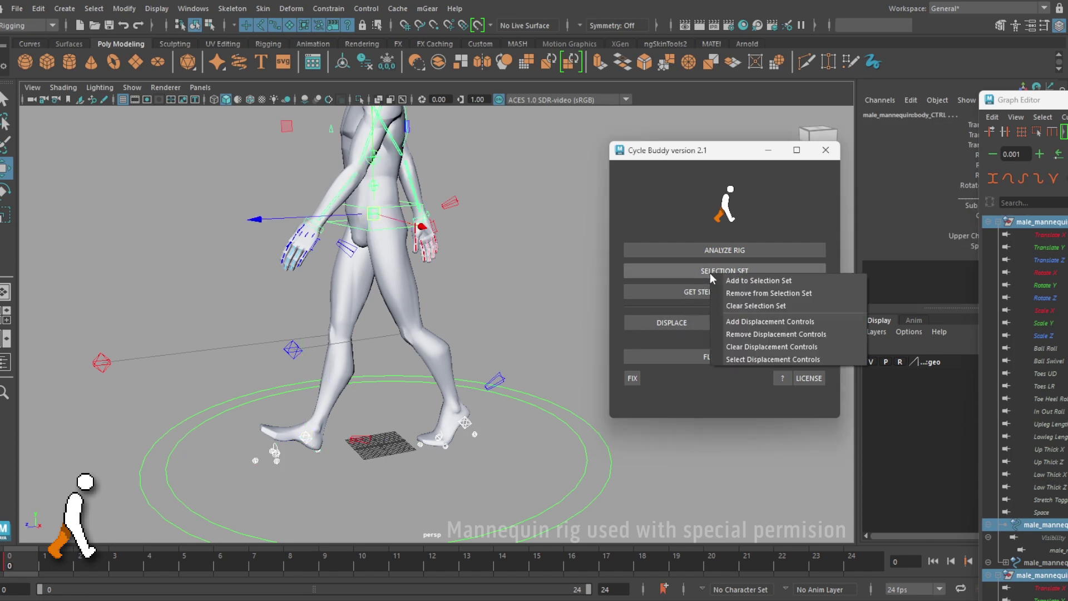
{"action": "left_click", "coordinate": [751, 322]}
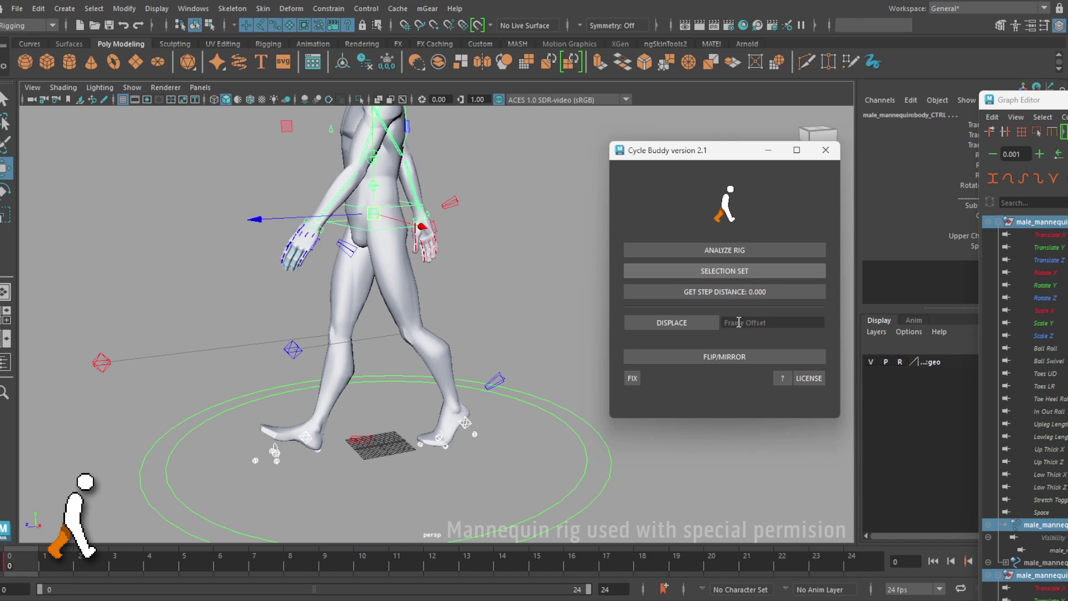
Get the walk pose's step distance at frame 0 from the left and right foot IK controls
{"action": "scroll", "coordinate": [396, 437], "scroll_direction": "up", "scroll_amount": 3}
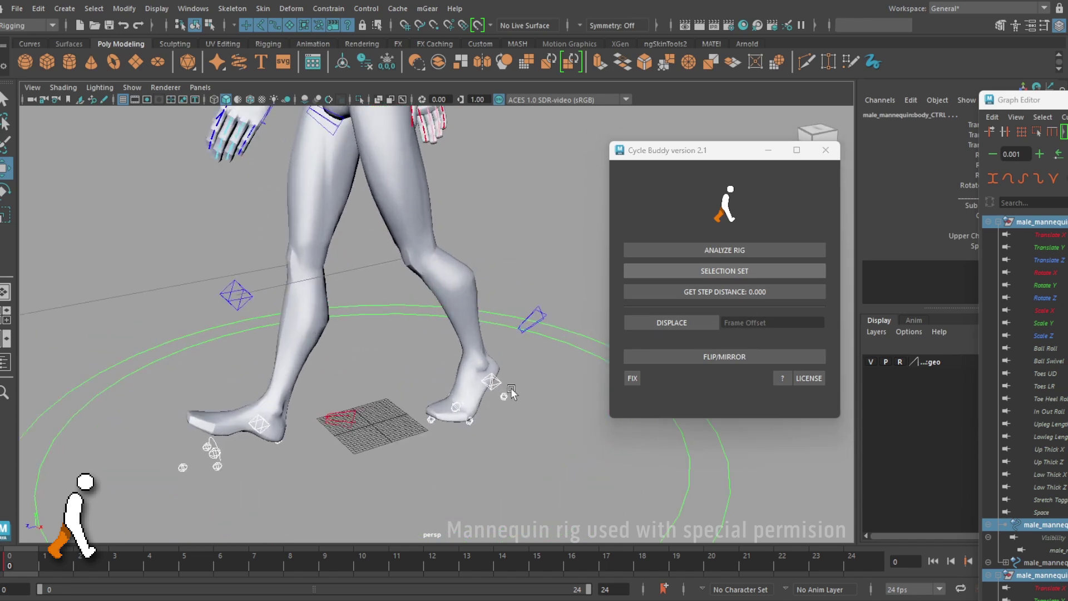
{"action": "left_click", "coordinate": [523, 382]}
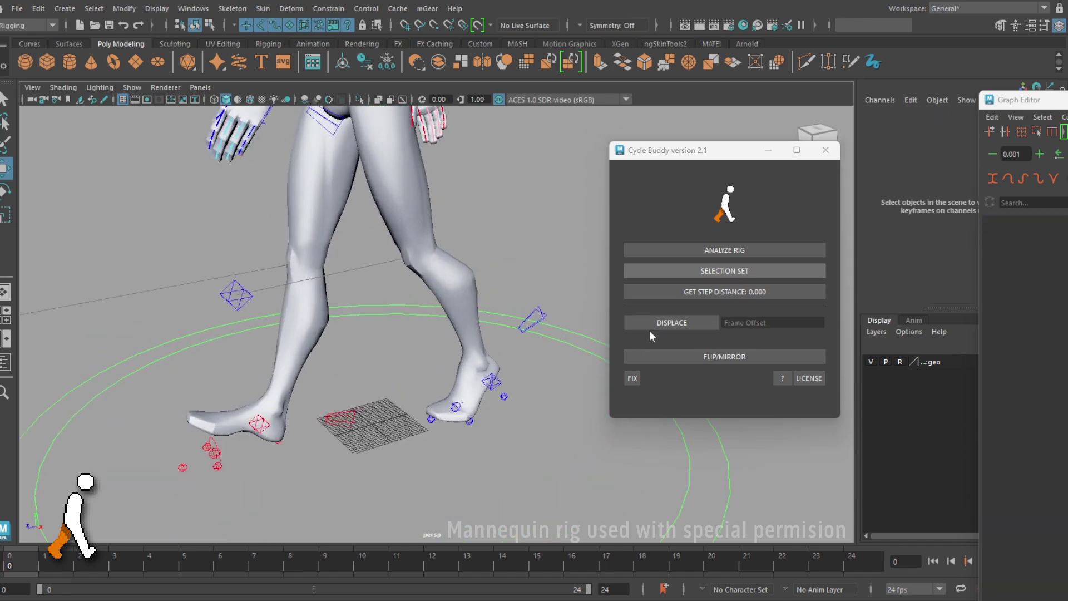
{"action": "left_click", "coordinate": [708, 292]}
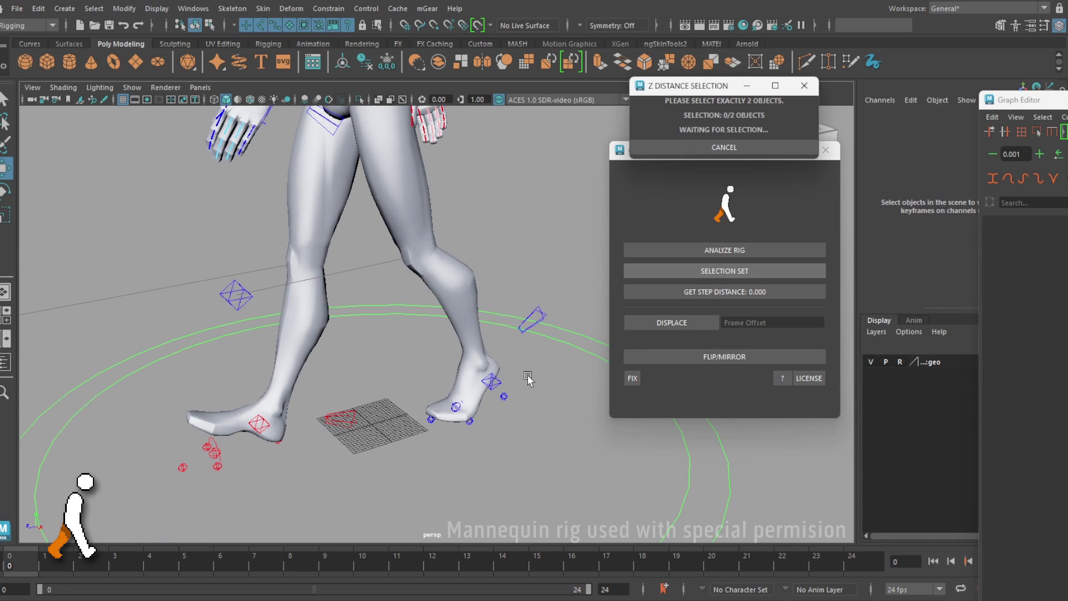
{"action": "left_click", "coordinate": [492, 384]}
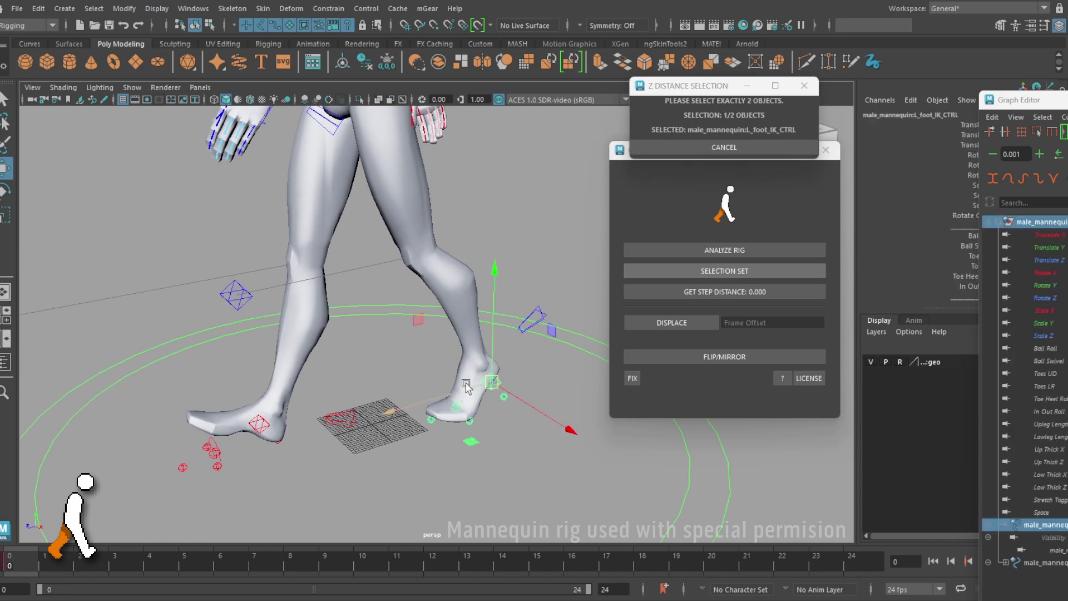
{"action": "left_click", "coordinate": [259, 426]}
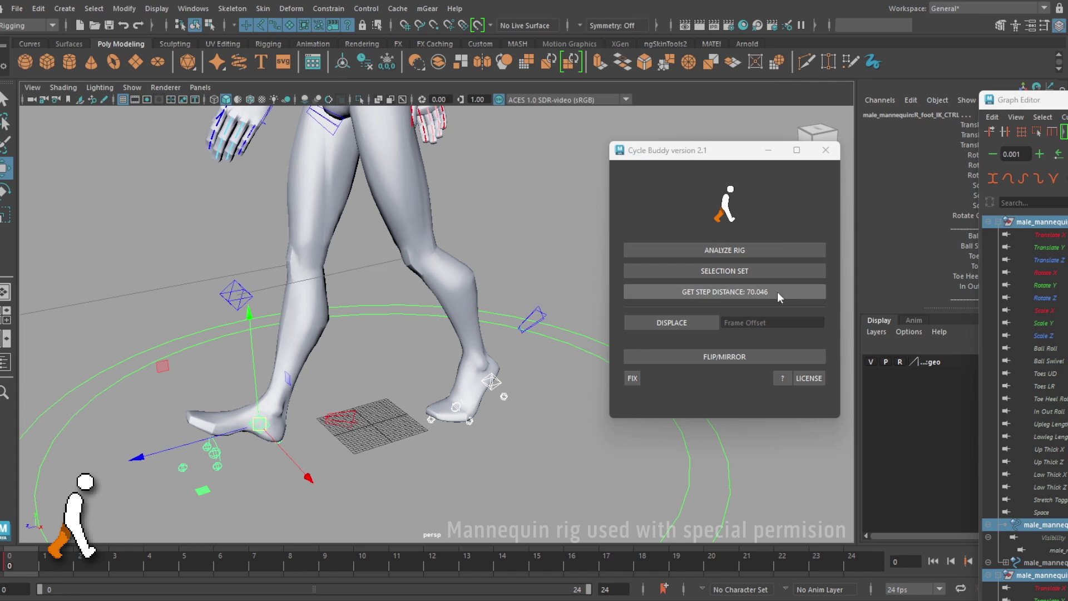
{"action": "scroll", "coordinate": [439, 389], "scroll_direction": "down", "scroll_amount": 6}
{"action": "scroll", "coordinate": [431, 362], "scroll_direction": "up", "scroll_amount": 2}
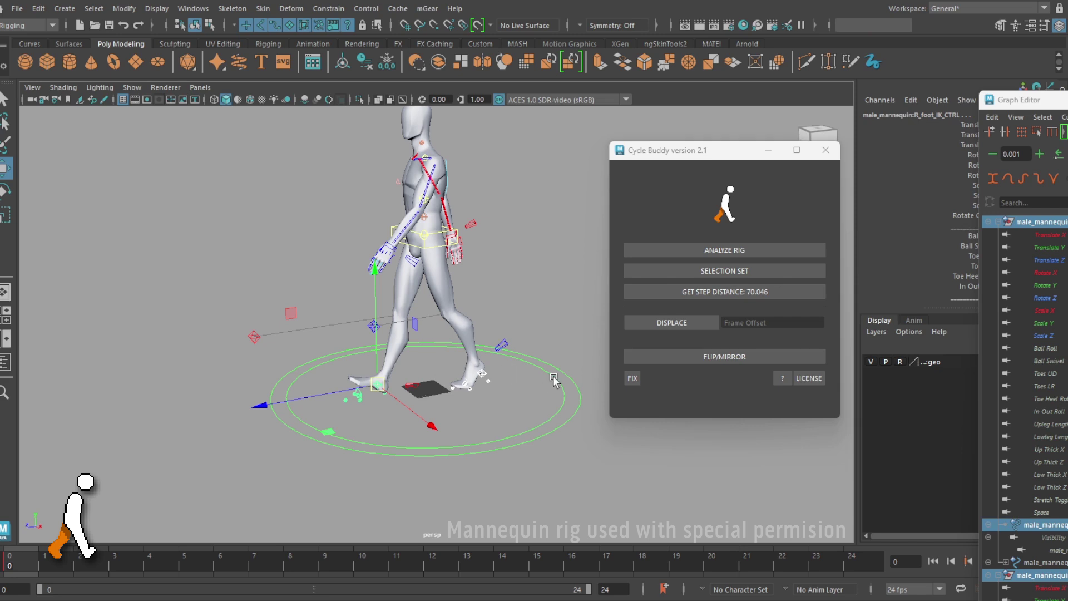
Set the displacement frame offset to 12 and select all of the mannequin's controls
{"action": "left_click", "coordinate": [777, 326]}
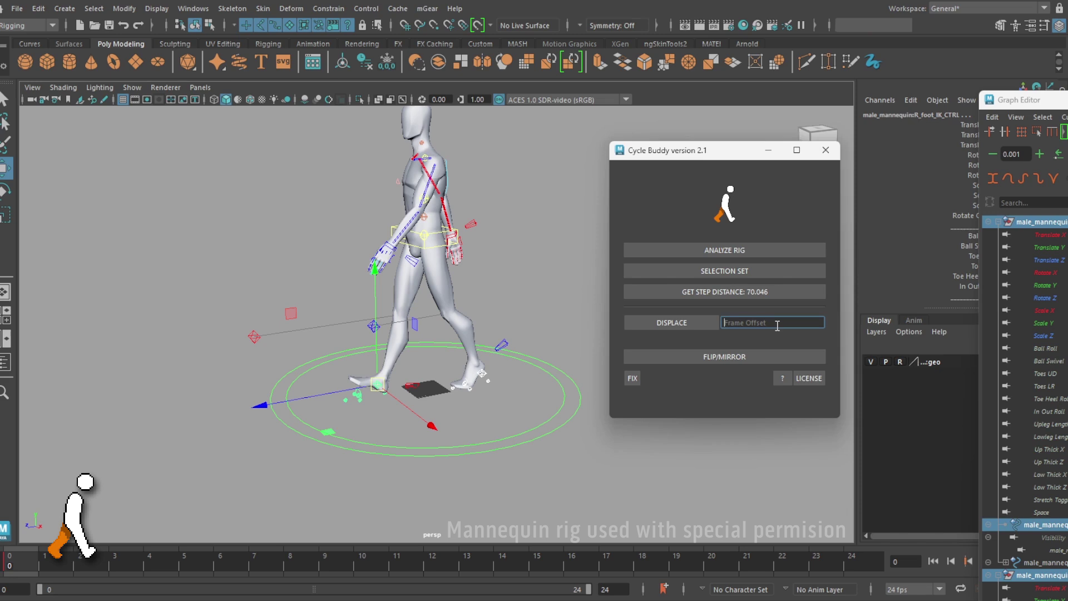
{"action": "key", "text": "Return"}
{"action": "left_click_drag", "start_coordinate": [590, 356], "coordinate": [495, 262], "text": "alt"}
{"action": "left_click_drag", "start_coordinate": [560, 165], "coordinate": [265, 495]}
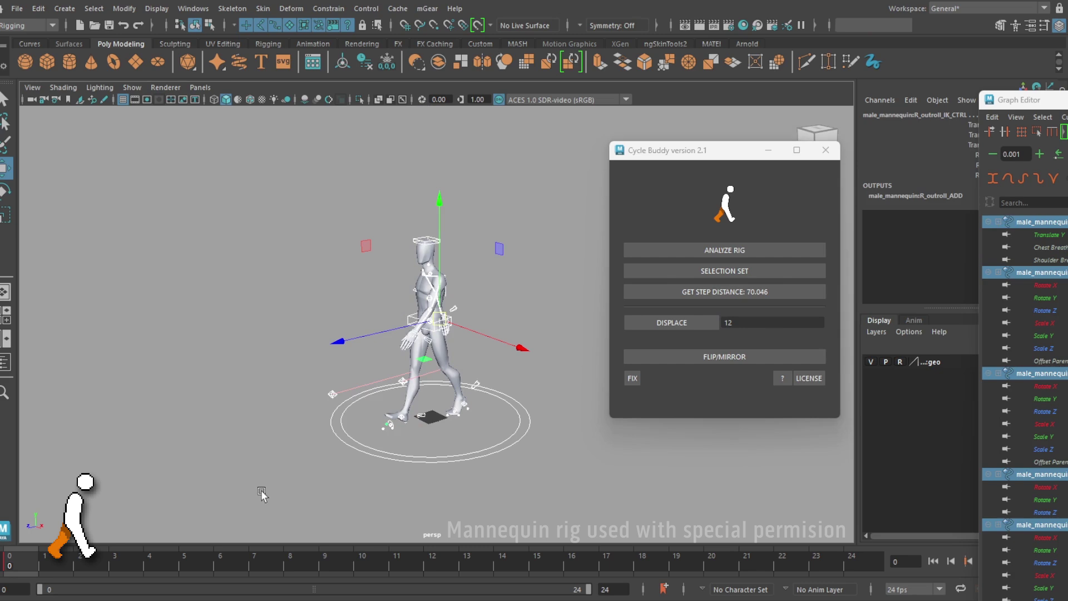
Displace the contact pose from frame 0 to frame 12 and on to frame 24, flipping its sides at each one
{"action": "left_click", "coordinate": [672, 324]}
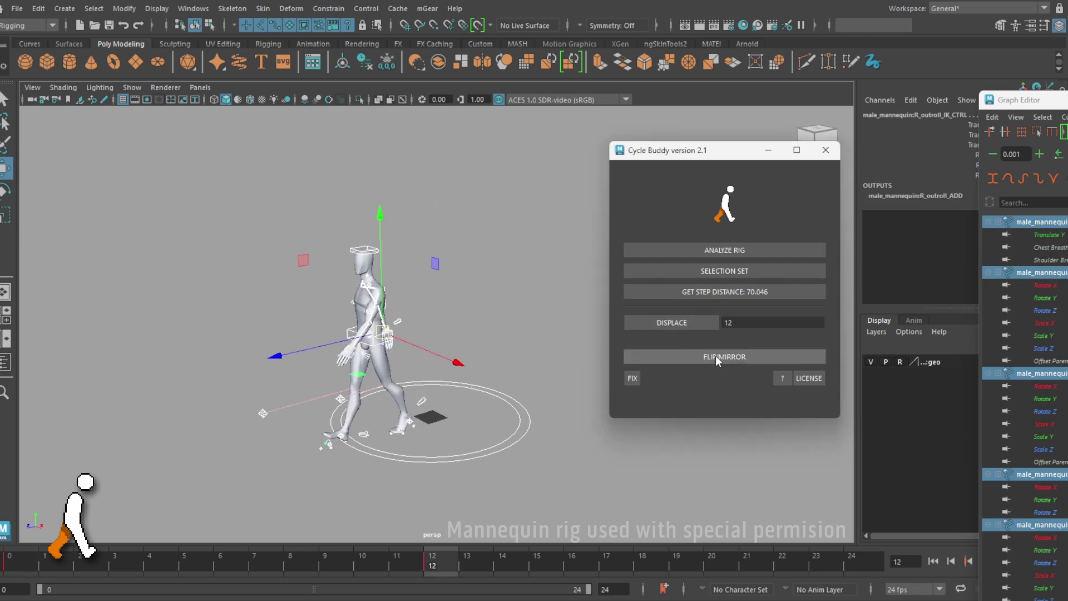
{"action": "left_click", "coordinate": [718, 359]}
{"action": "left_click", "coordinate": [651, 325]}
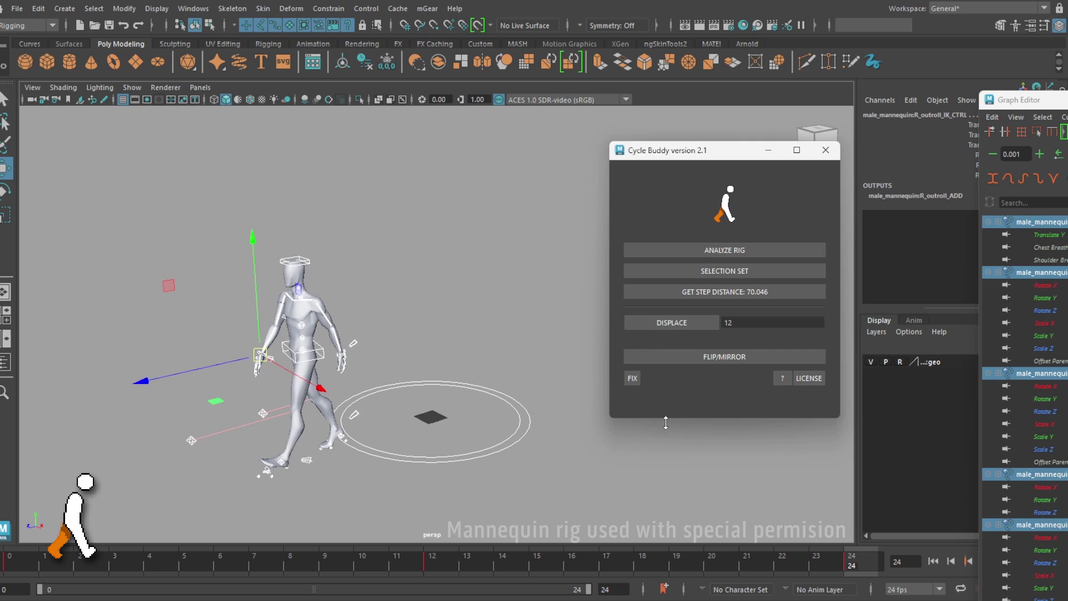
{"action": "left_click", "coordinate": [724, 358]}
{"action": "left_click_drag", "start_coordinate": [519, 407], "coordinate": [492, 359], "text": "alt"}
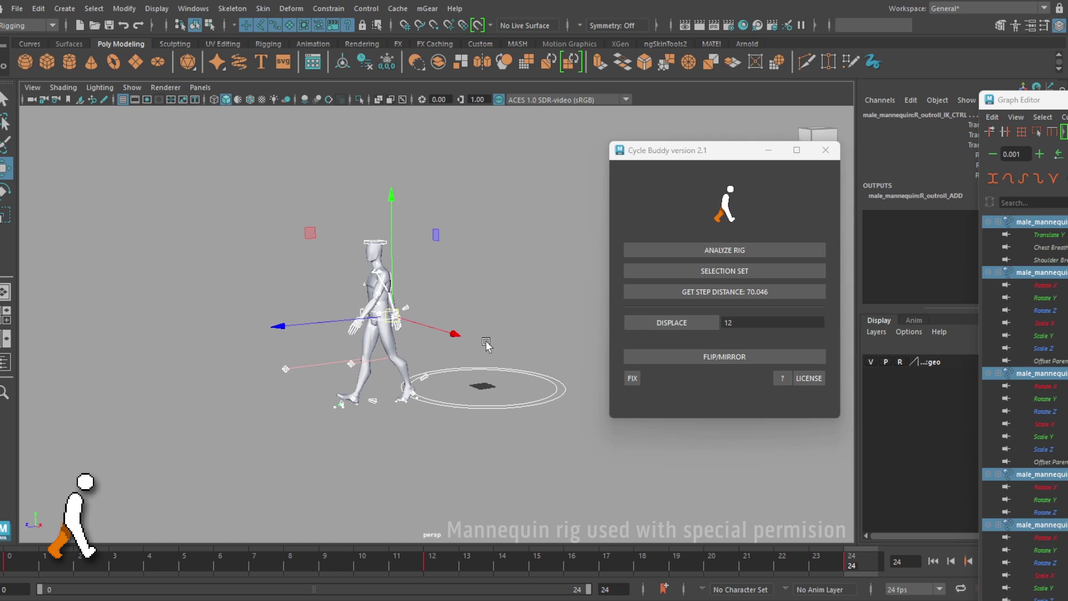
Displace the passing pose of frame 6 forward to frame 18 and flip its sides there
{"action": "left_click", "coordinate": [234, 565]}
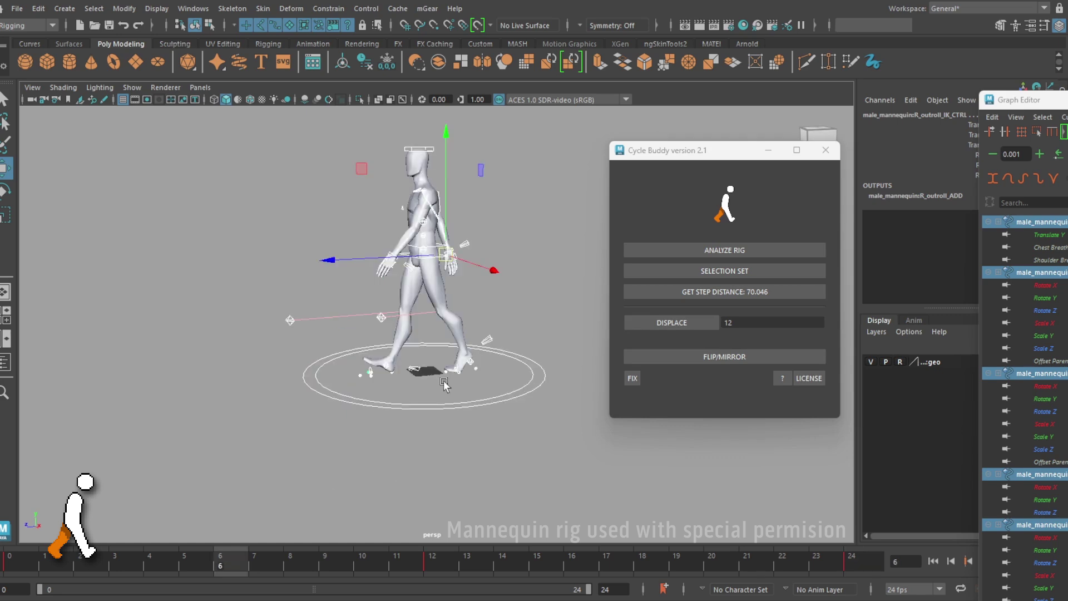
{"action": "left_click_drag", "start_coordinate": [444, 384], "coordinate": [435, 364], "text": "alt"}
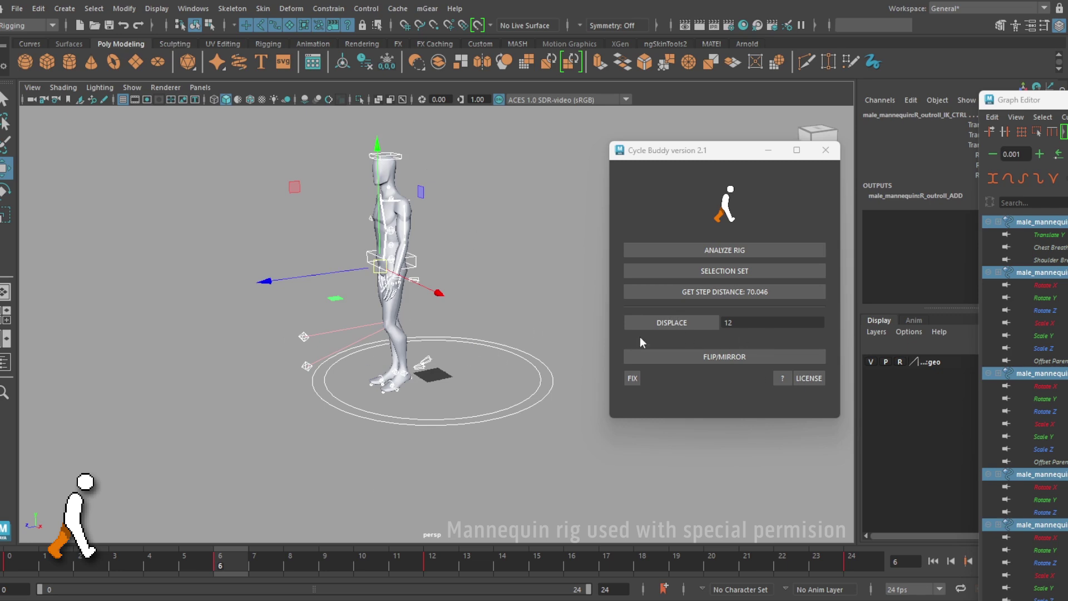
{"action": "left_click", "coordinate": [679, 322]}
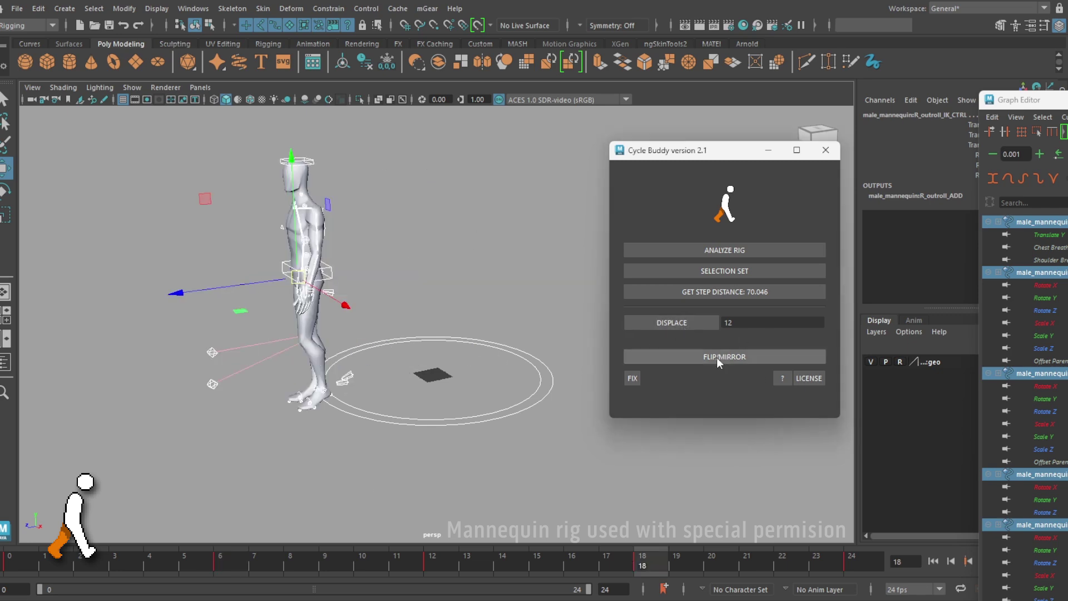
{"action": "left_click", "coordinate": [716, 358]}
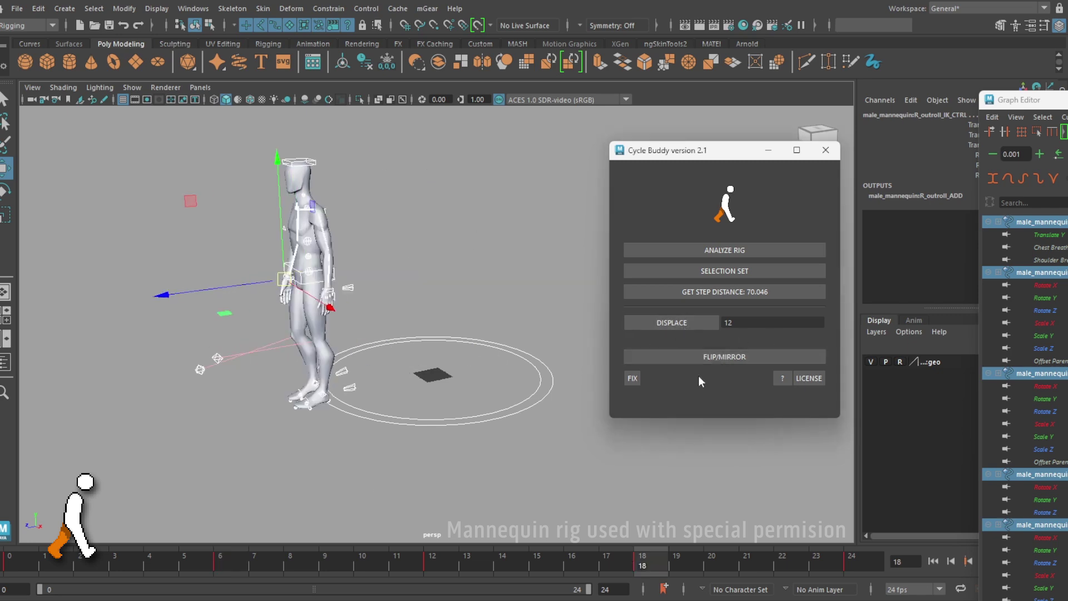
Bring in the lowered walk pose at frame 3, displace it to frame 15 and flip its sides
{"action": "left_click", "coordinate": [122, 563]}
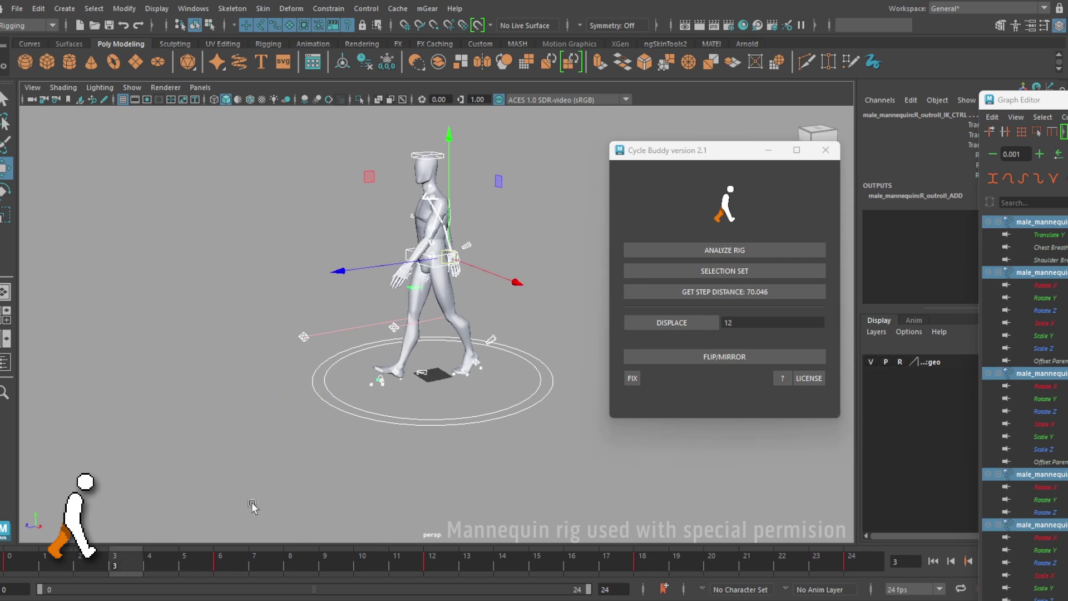
{"action": "key", "text": "ctrl+z"}
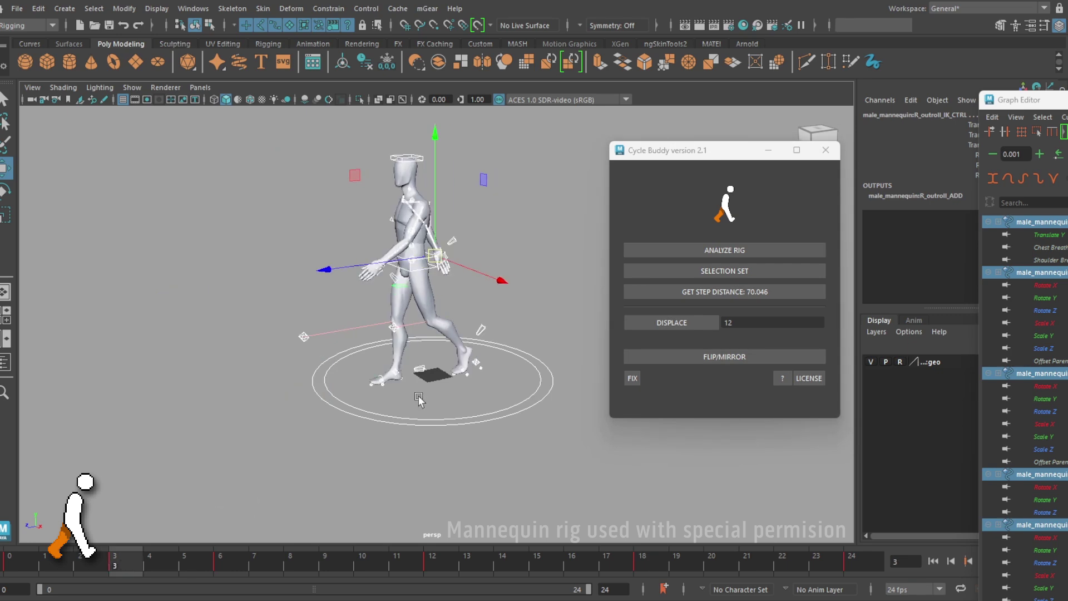
{"action": "left_click", "coordinate": [691, 325]}
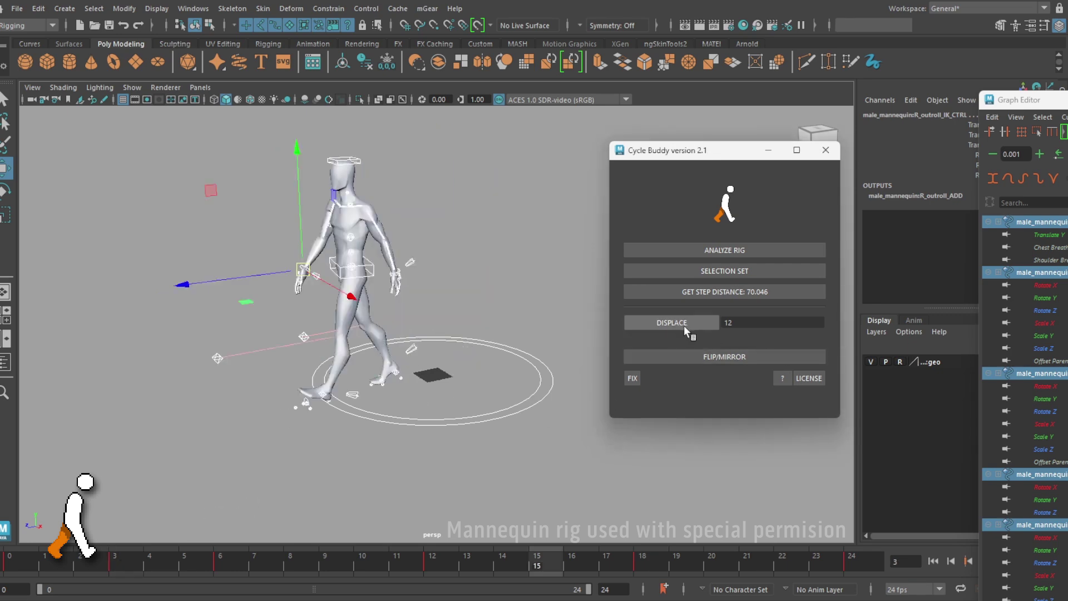
{"action": "left_click", "coordinate": [716, 357]}
Bring in the walk pose at frame 9, displace it to frame 21 and flip its sides
{"action": "left_click", "coordinate": [340, 560]}
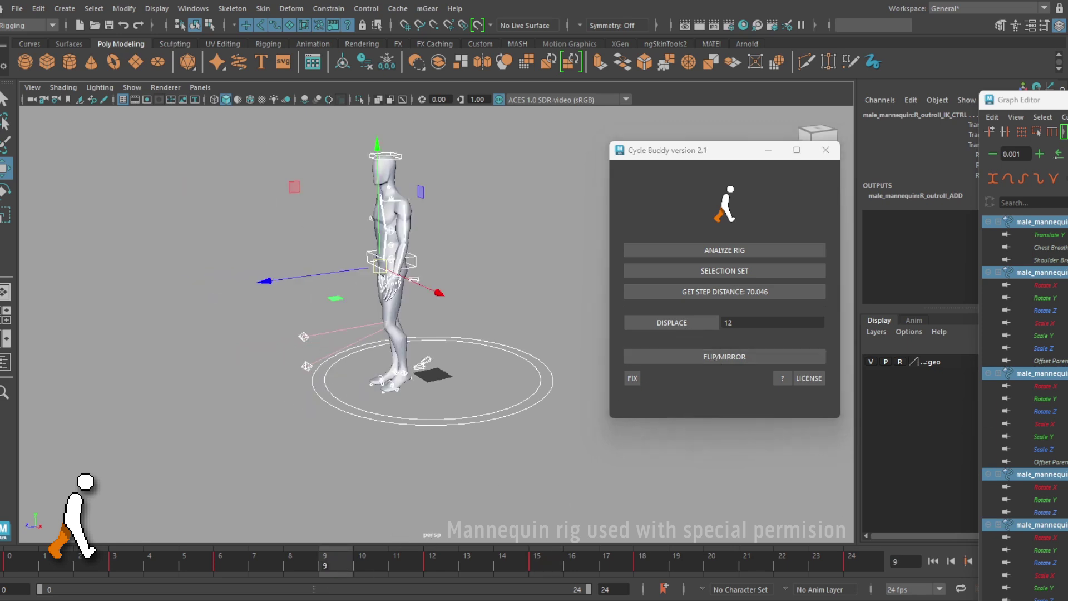
{"action": "key", "text": "ctrl+z"}
{"action": "left_click", "coordinate": [694, 322]}
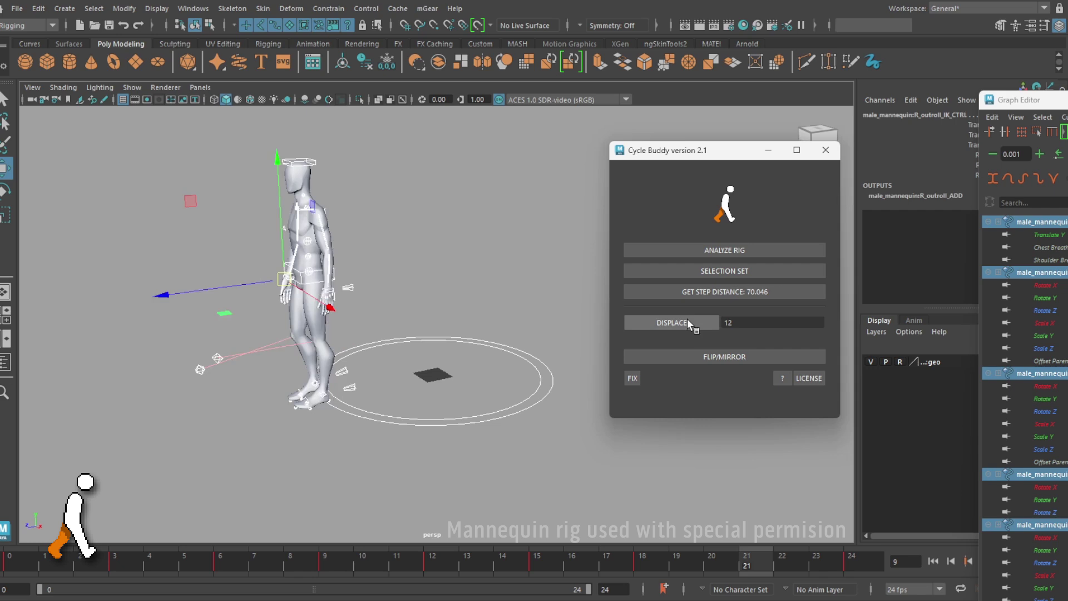
{"action": "left_click", "coordinate": [708, 359]}
Extend the animation's end frame to 500 and play back the forward walk, stopping it after the range has looped
{"action": "key", "text": "alt+v"}
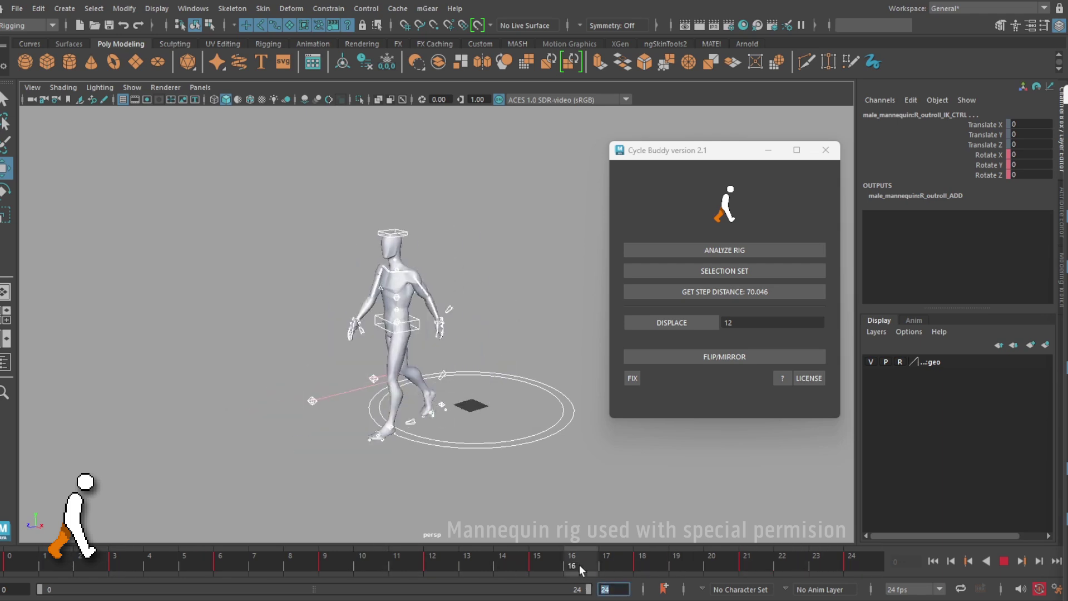
{"action": "type", "text": "500"}
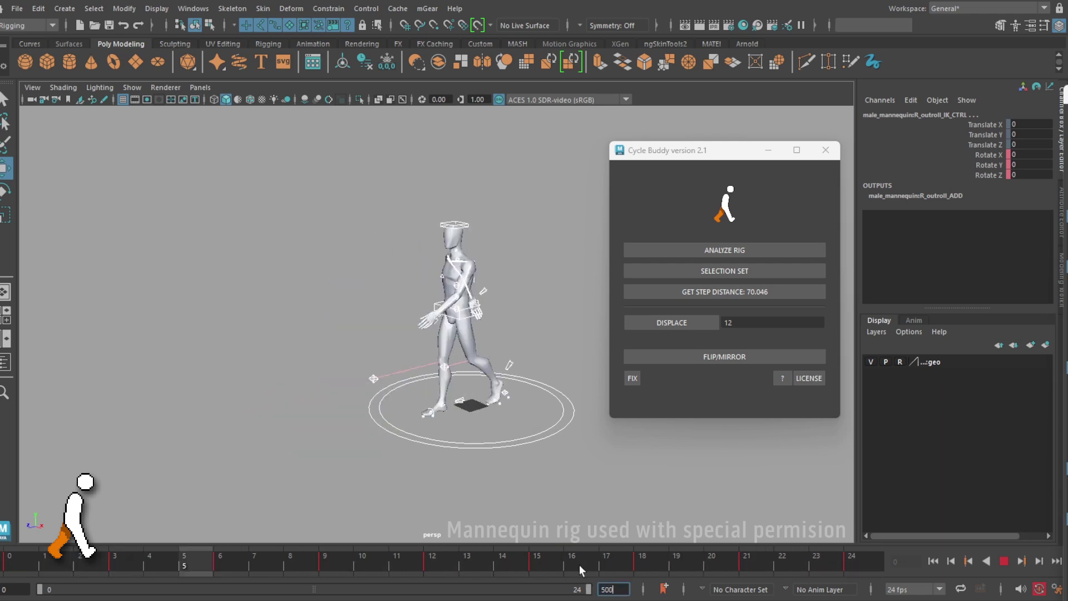
{"action": "key", "text": "Return"}
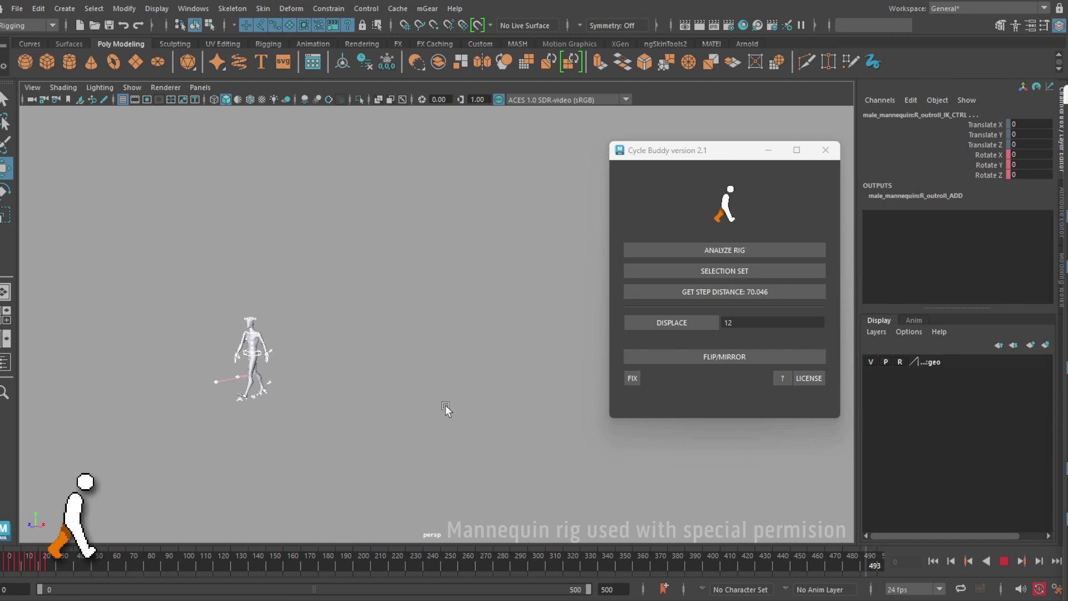
{"action": "key", "text": "Escape"}
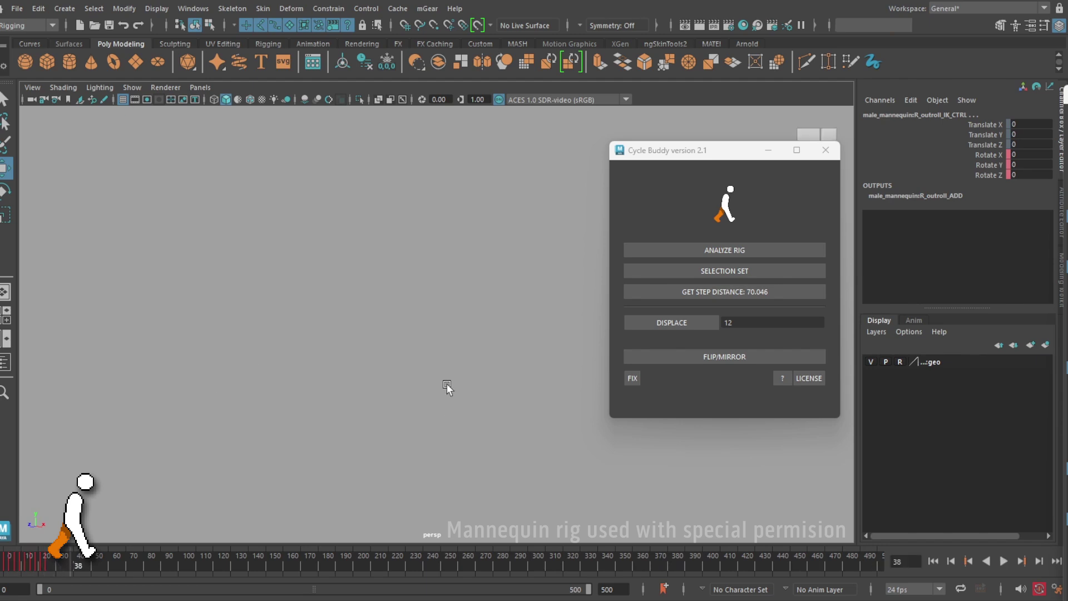